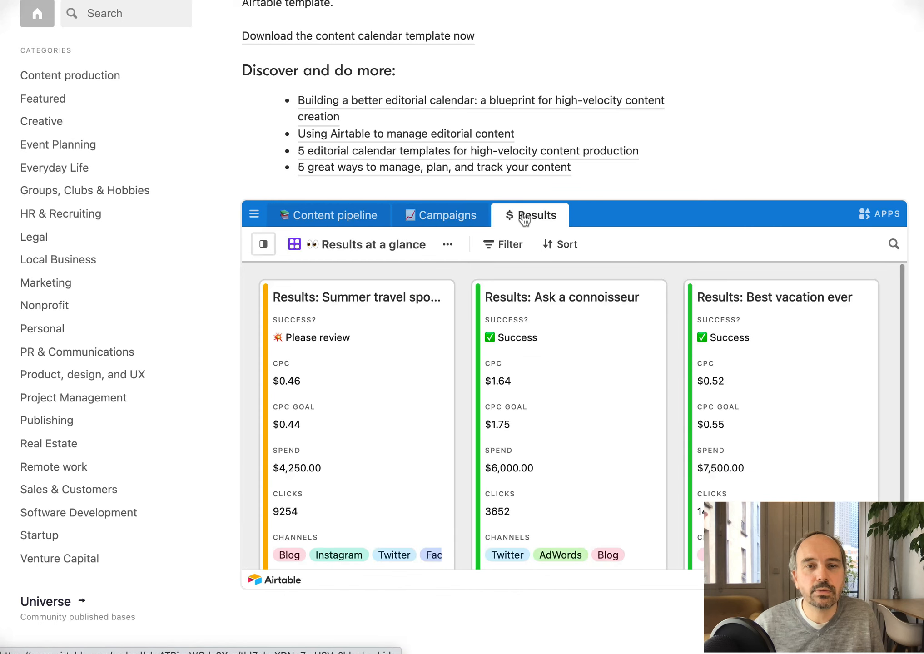
View the Campaigns and Content pipeline tables in the content calendar template preview
left_click(449, 218)
left_click(335, 218)
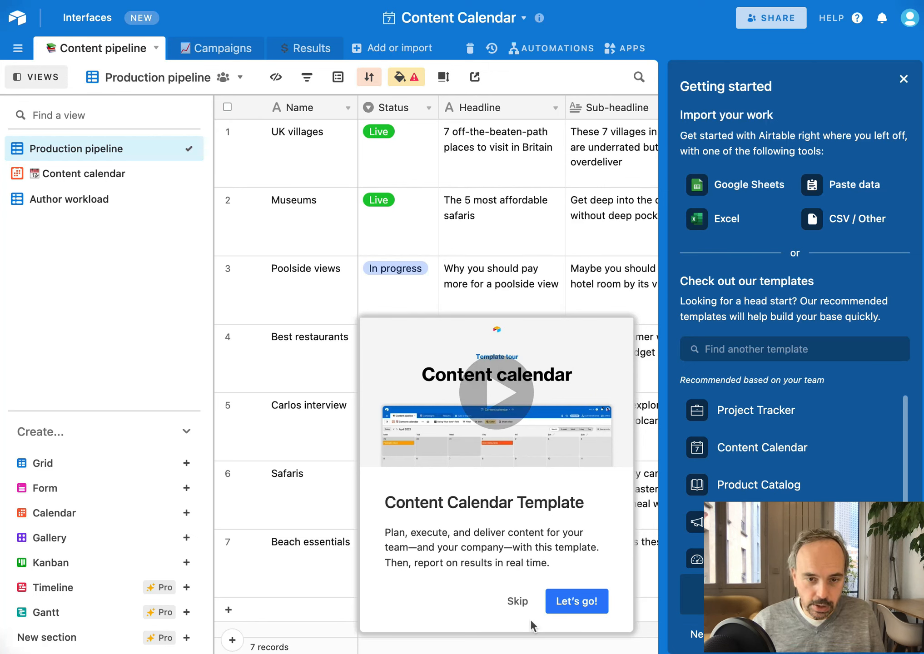
Skip the template tour and dismiss the getting started guidance and the base guide
left_click(521, 604)
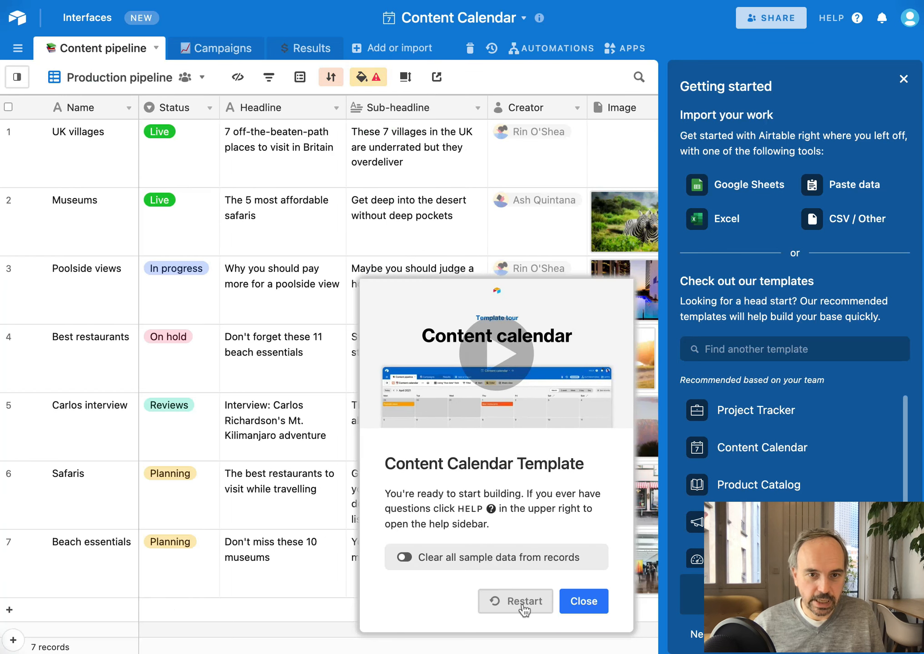
left_click(586, 604)
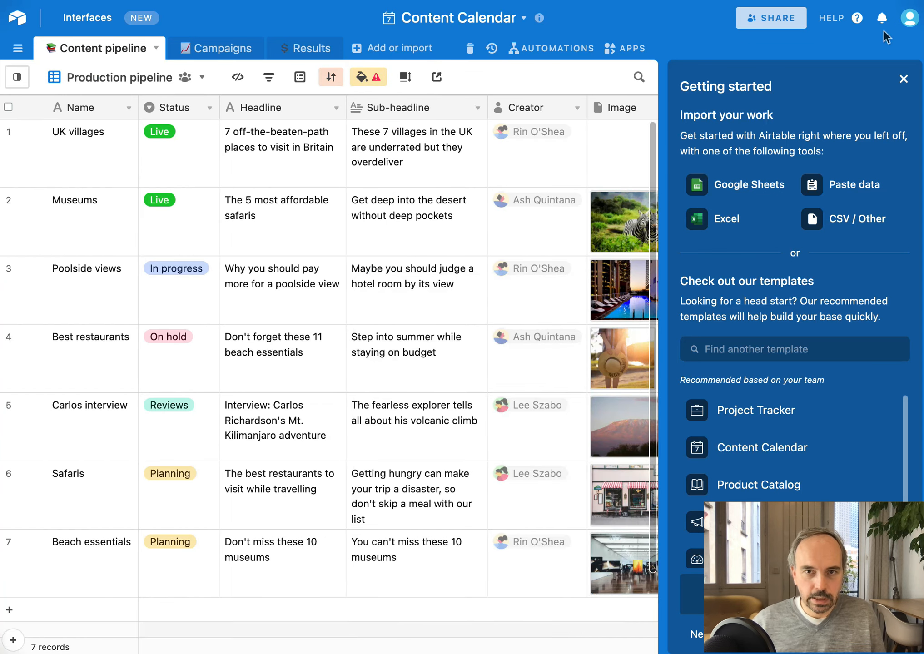
left_click(904, 79)
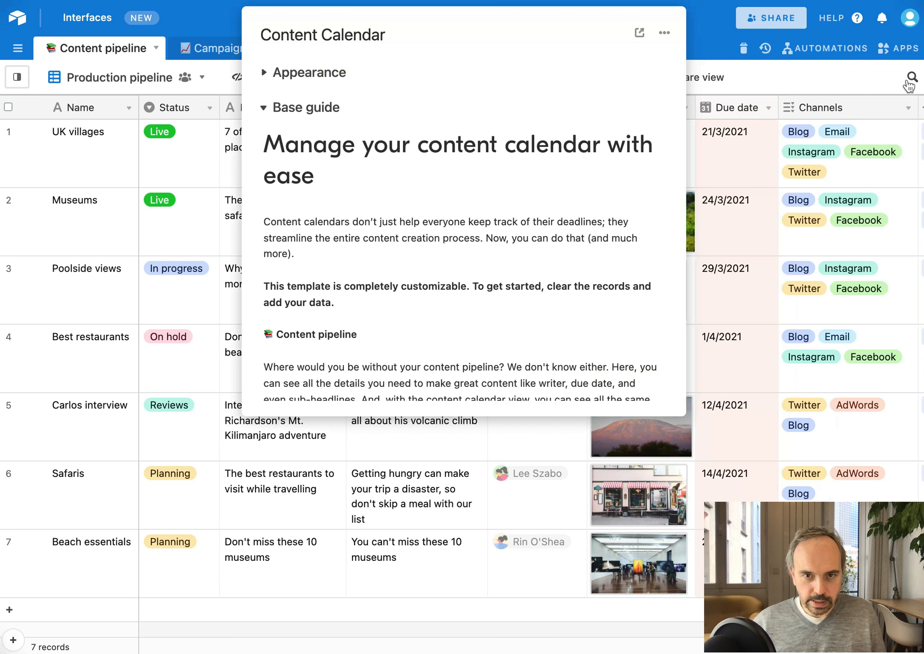
left_click(696, 31)
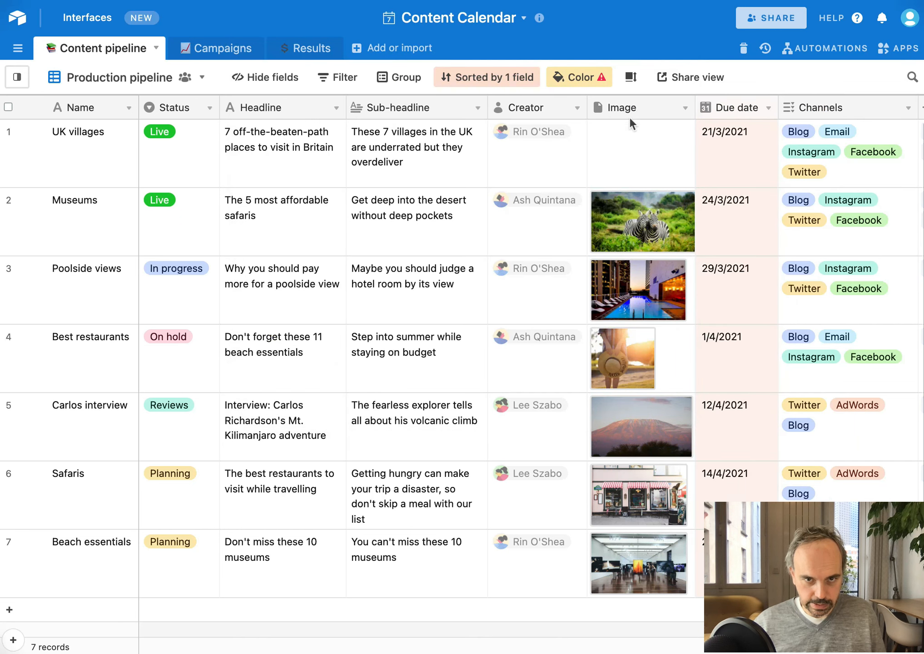
Widen the Channels column in the Production pipeline grid
scroll(326, 347, "right", 5)
scroll(327, 347, "left", 5)
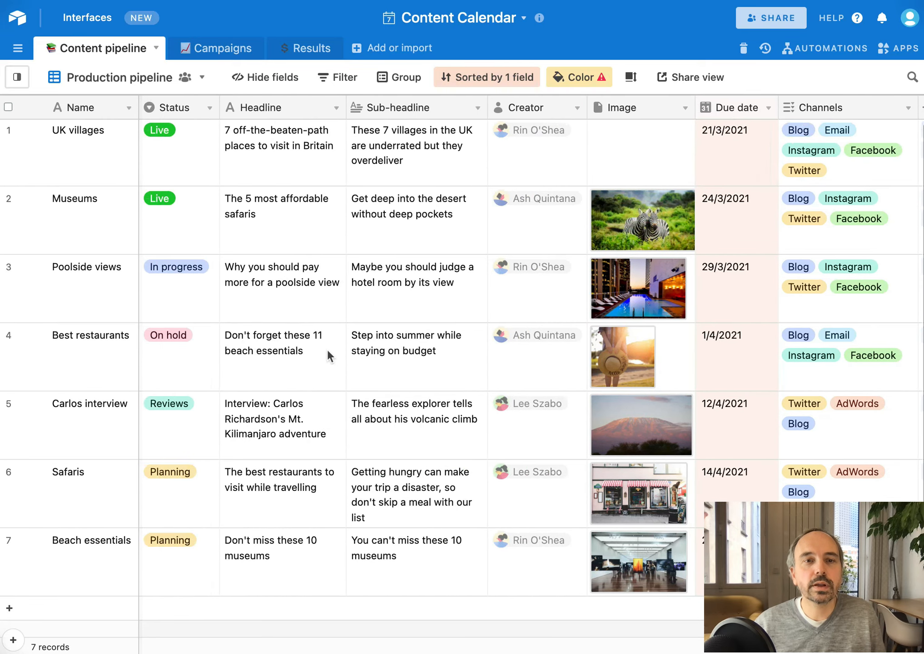
scroll(326, 347, "right", 5)
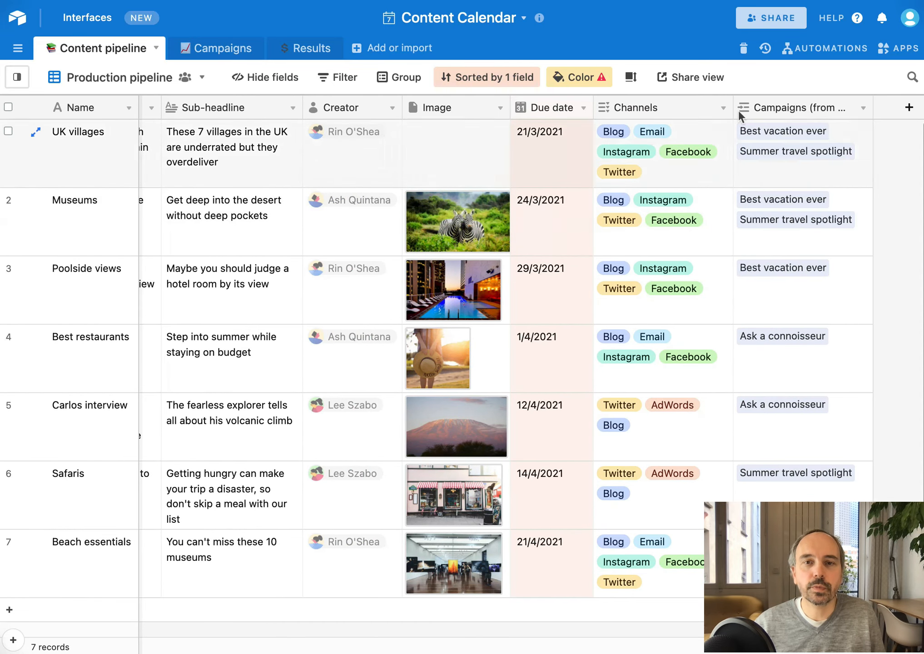
left_click_drag(733, 109, 778, 117)
scroll(454, 318, "left", 3)
Enlarge the Museums record's image attachment and open its sub-headline cell
left_click(608, 223)
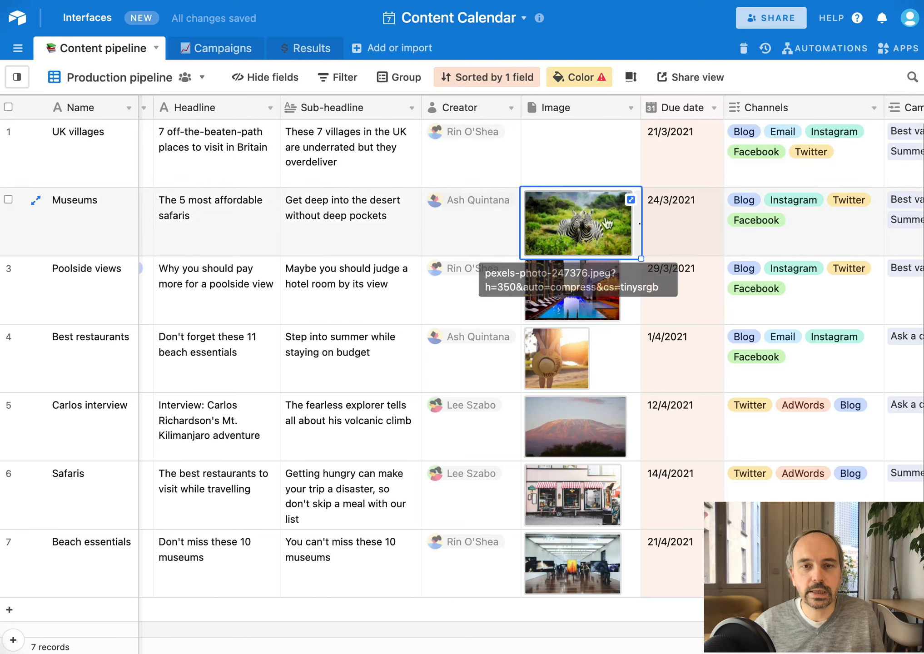
left_click(631, 200)
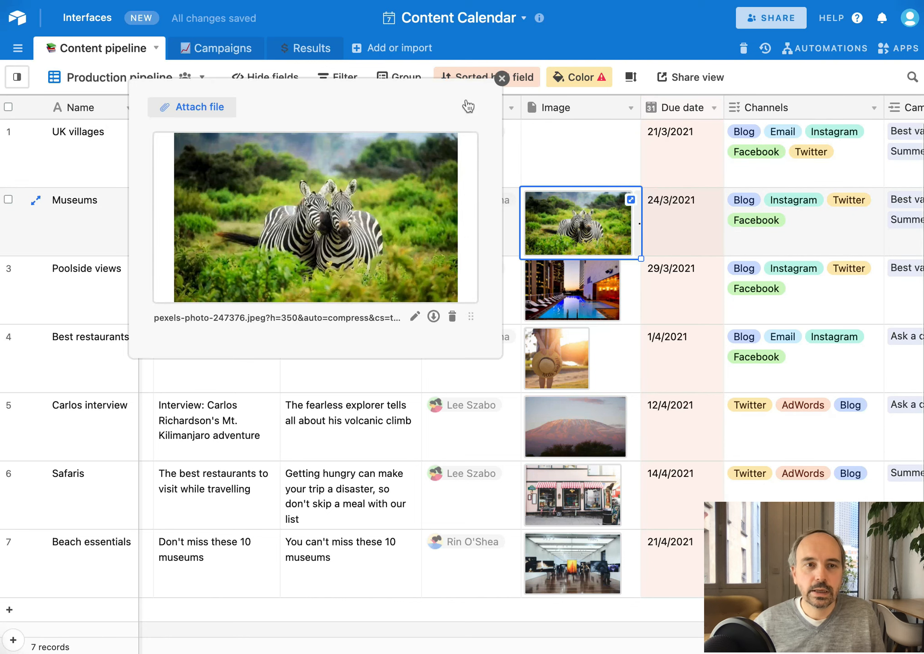
left_click(502, 78)
double_click(370, 218)
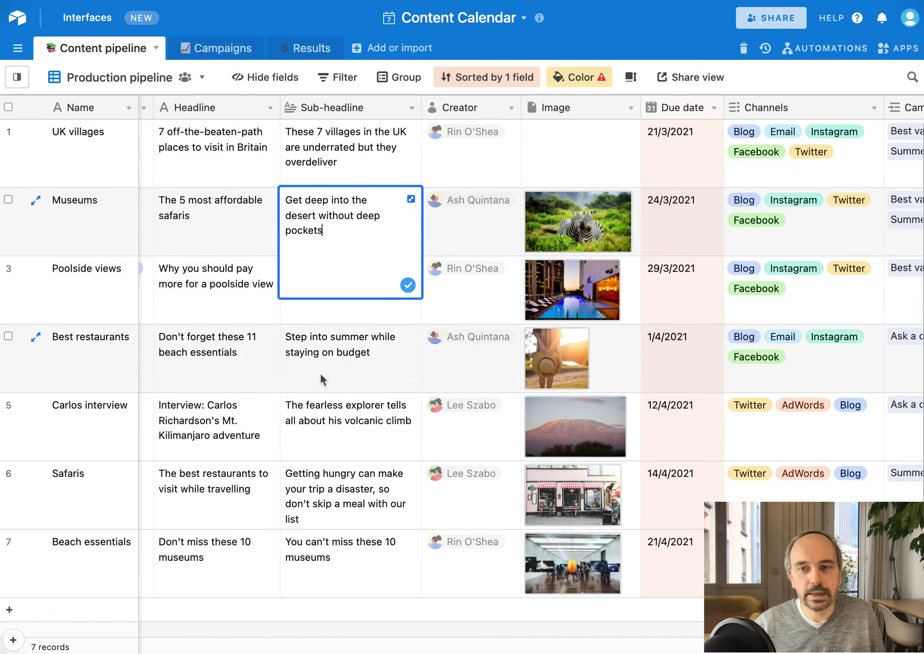
Expand the Museums record and examine its fields down to the linked campaigns
left_click(68, 201)
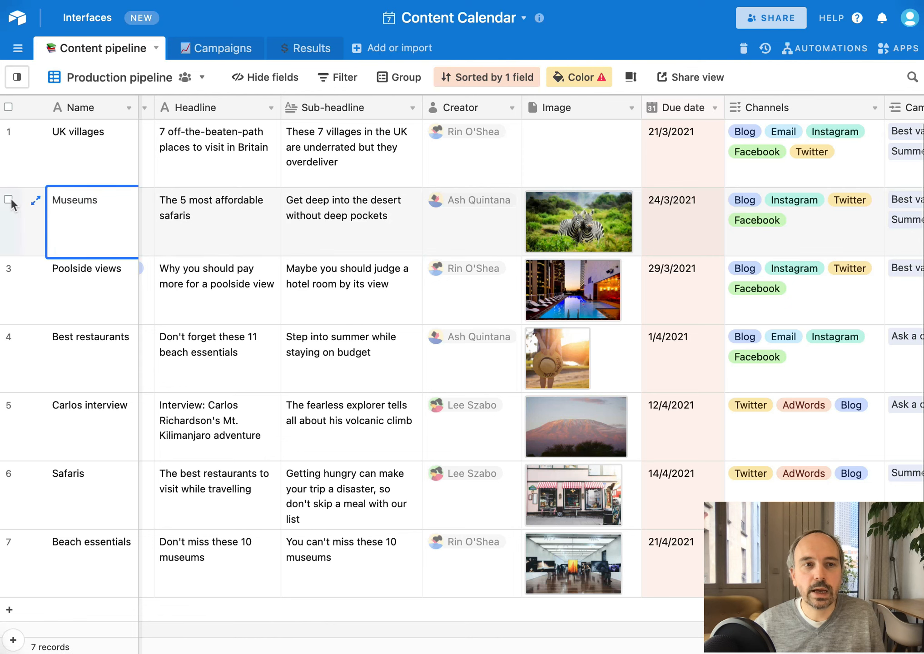
double_click(77, 213)
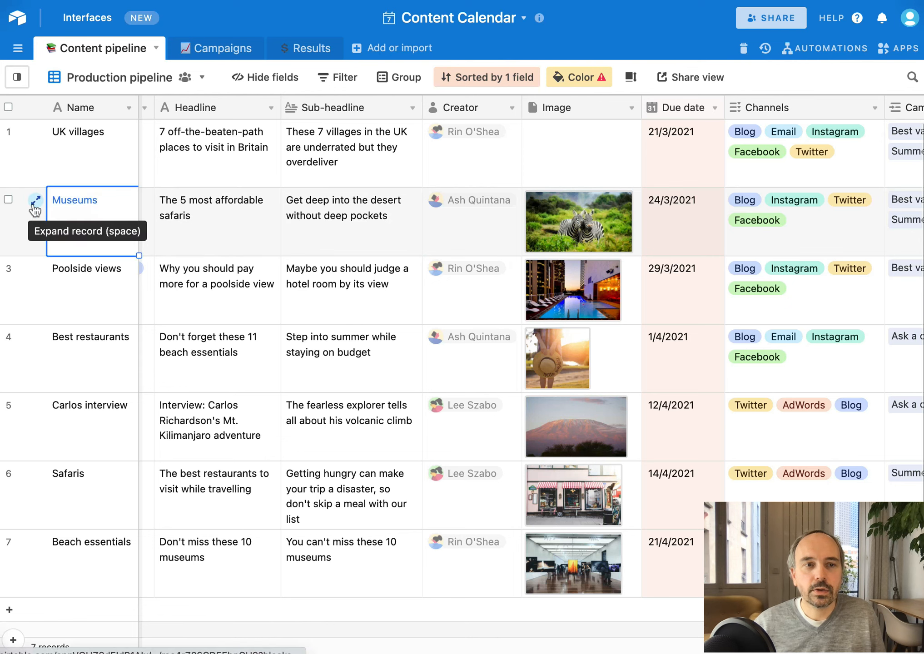
left_click(35, 201)
scroll(196, 310, "down", 10)
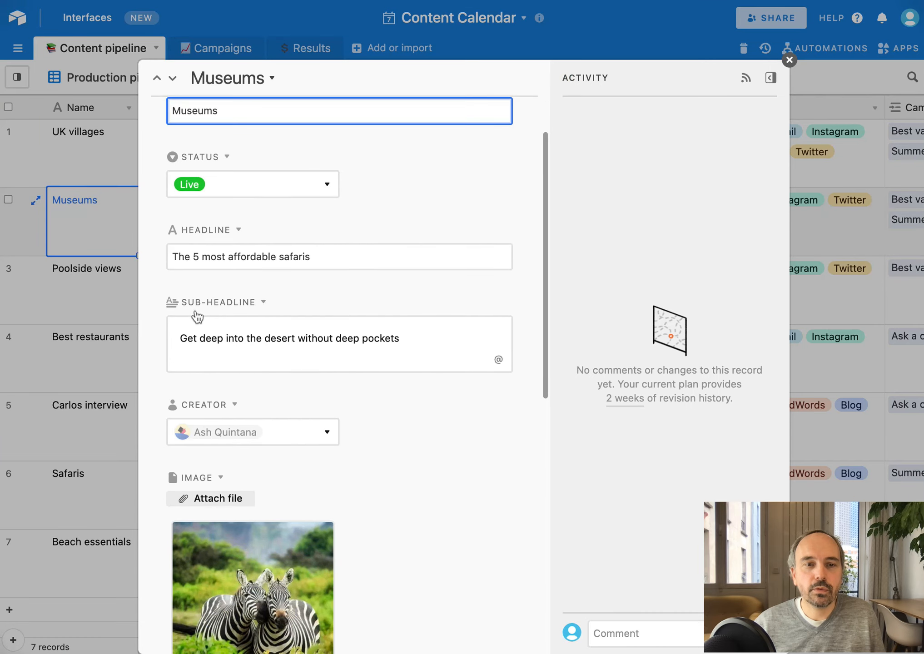
scroll(197, 317, "down", 5)
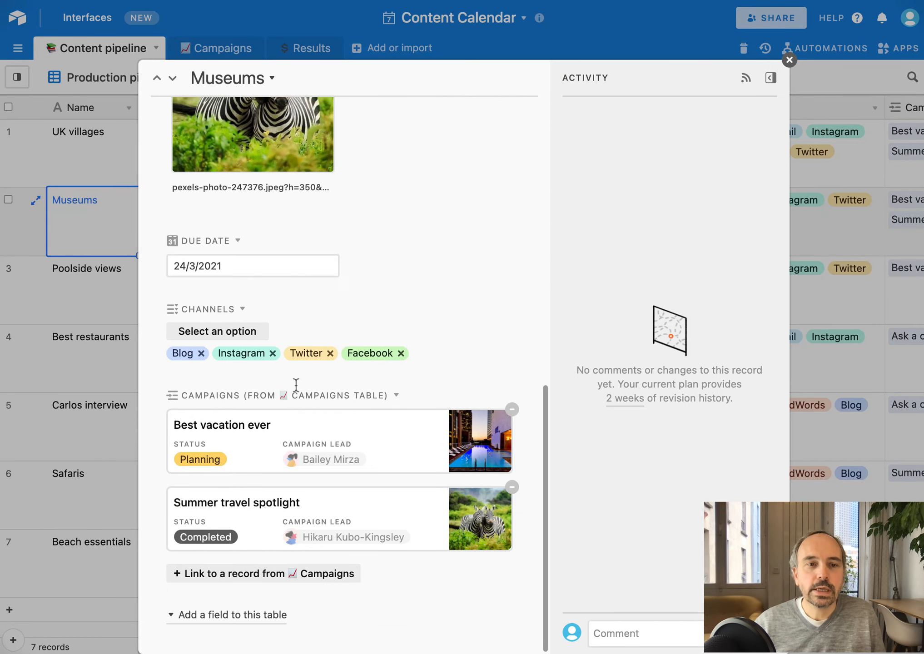
Reorder the Museums record's linked campaigns so Summer travel spotlight comes before Best vacation ever, and close the record
left_click_drag(248, 514, 248, 444)
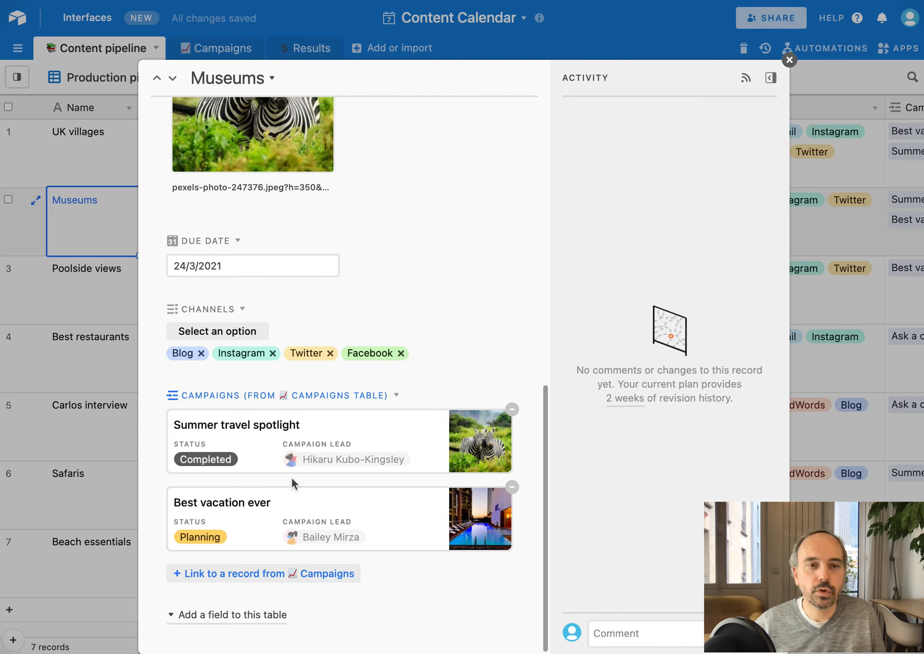
scroll(310, 404, "up", 10)
left_click(664, 633)
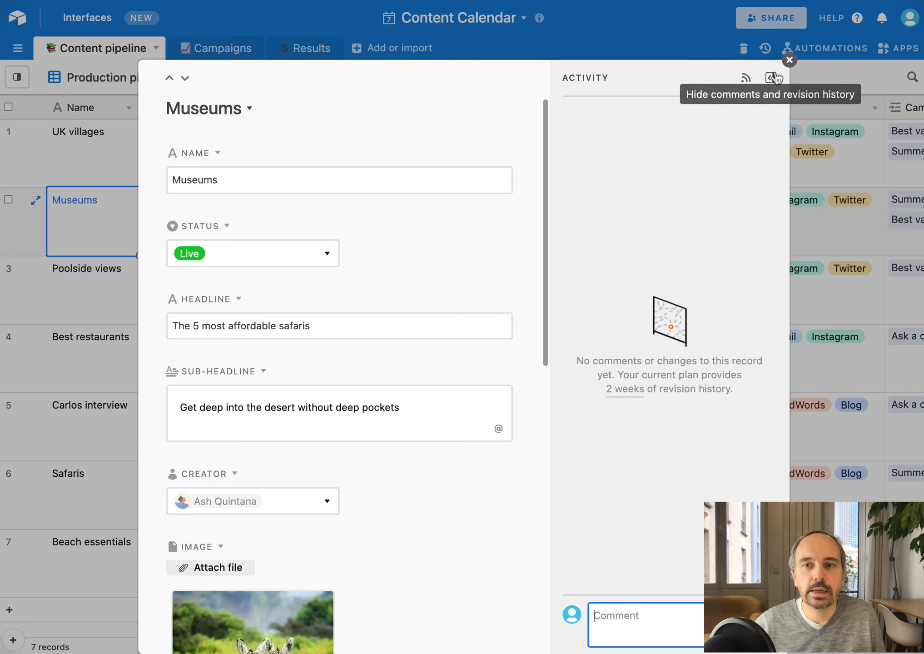
left_click(789, 59)
Add a single line text field named "text" at the end of the table and paste the UK villages channels into its cell
scroll(374, 258, "right", 5)
left_click(848, 107)
scroll(664, 318, "down", 10)
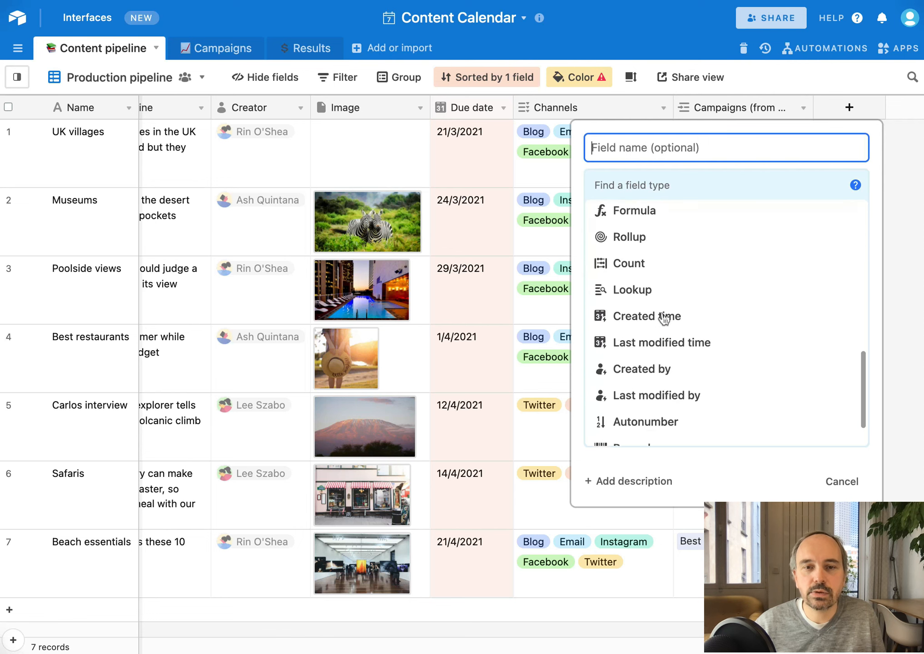
scroll(663, 319, "down", 2)
scroll(663, 320, "up", 10)
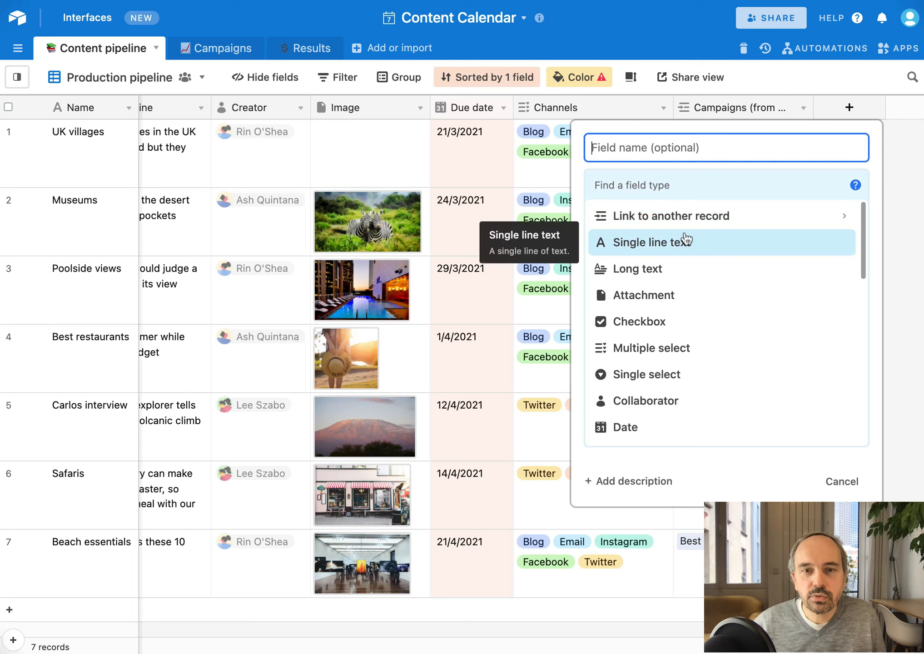
left_click(672, 246)
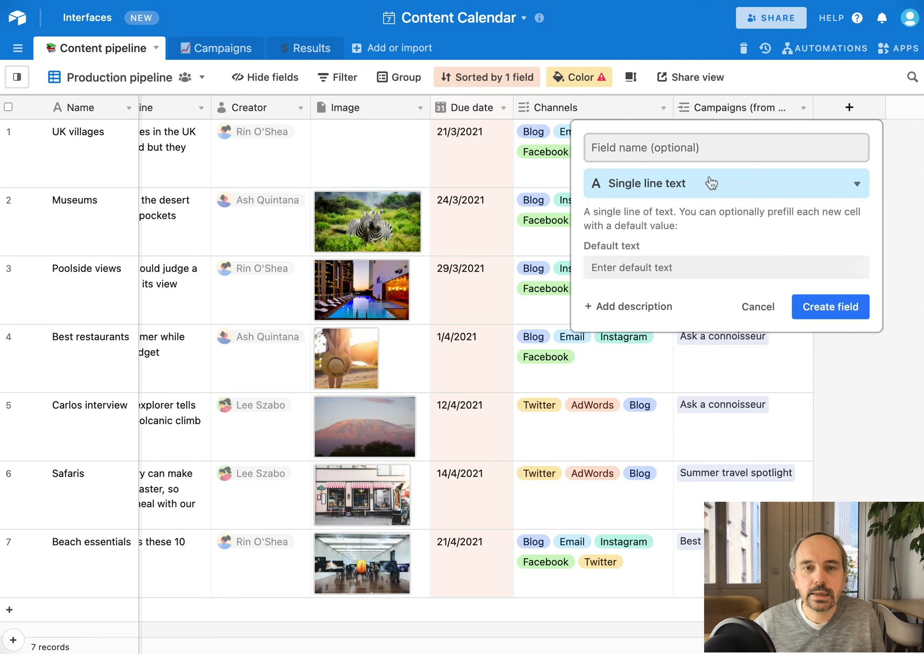
left_click(681, 148)
type("text")
left_click(830, 307)
key("ctrl+v")
scroll(348, 221, "left", 10)
left_click(348, 222)
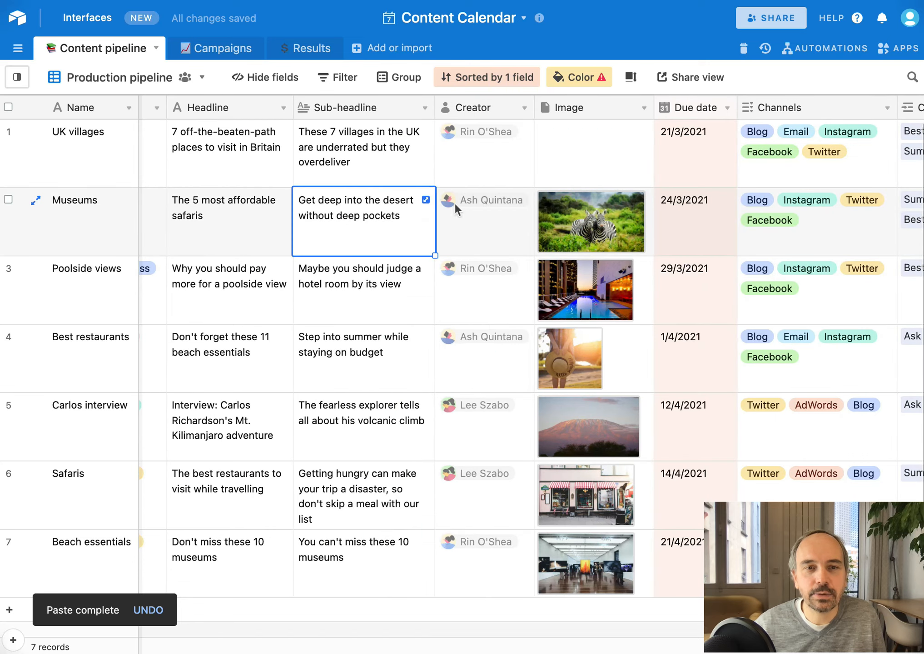
scroll(691, 248, "right", 5)
key("ctrl+c")
scroll(727, 236, "right", 3)
left_click(749, 227)
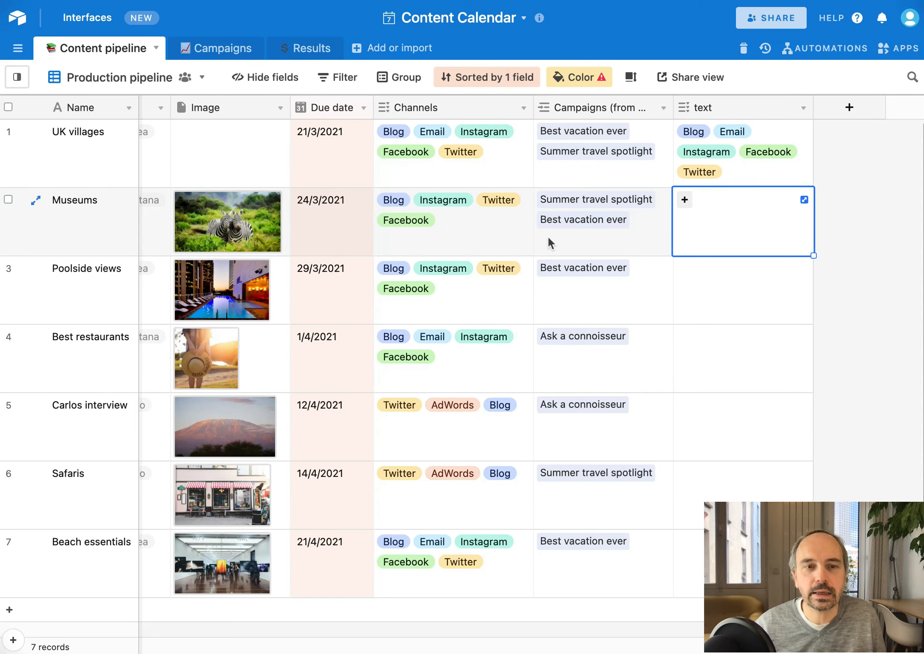
Copy the Museums record's Creator value into its cell in the text field
scroll(548, 237, "left", 3)
scroll(548, 238, "left", 5)
left_click(434, 230)
key("ctrl+c")
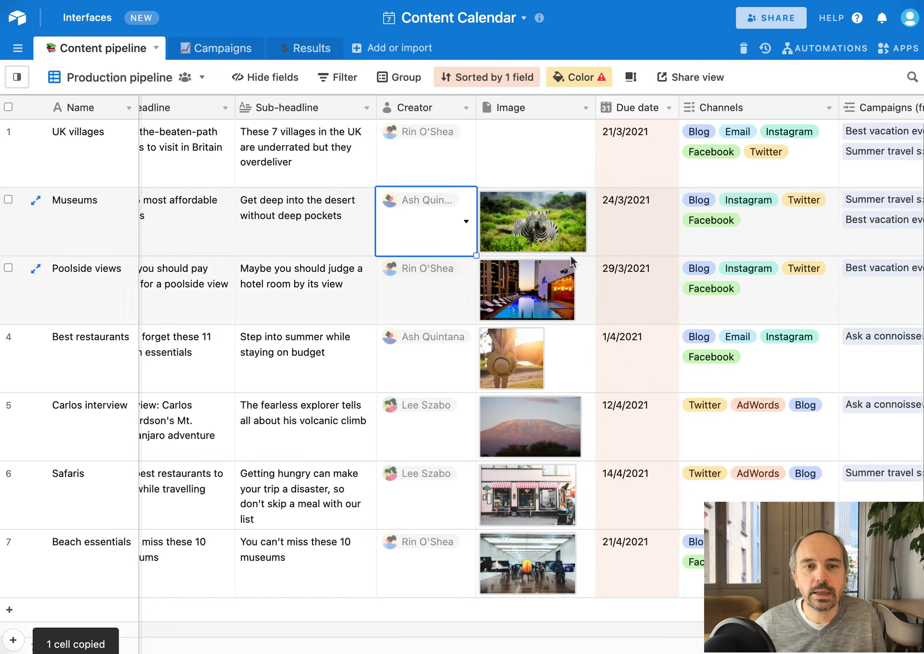
scroll(570, 254, "right", 5)
scroll(572, 258, "right", 3)
left_click(714, 230)
key("ctrl+v")
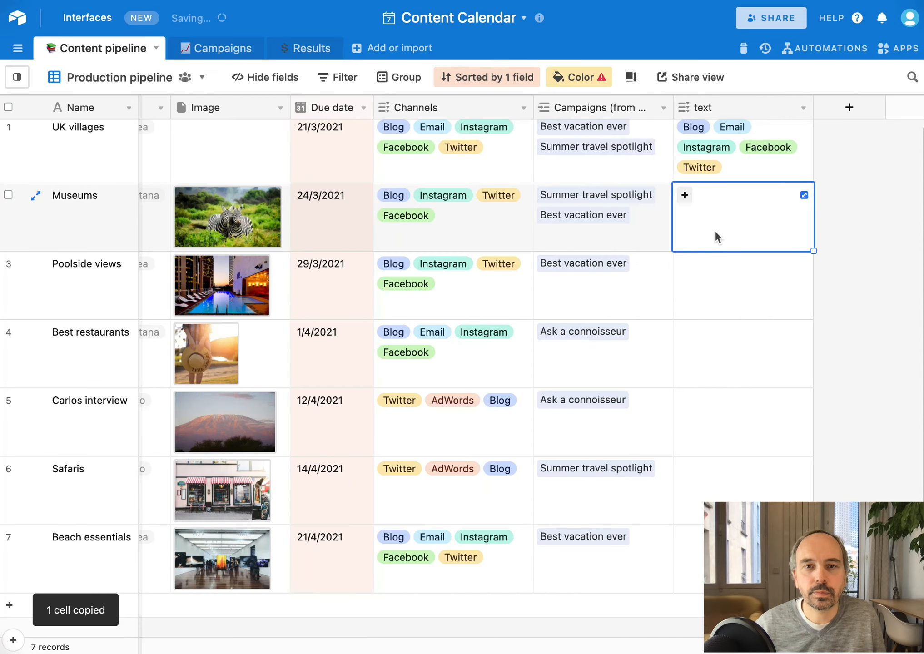
Convert the text field from multiple select to Long text
double_click(703, 108)
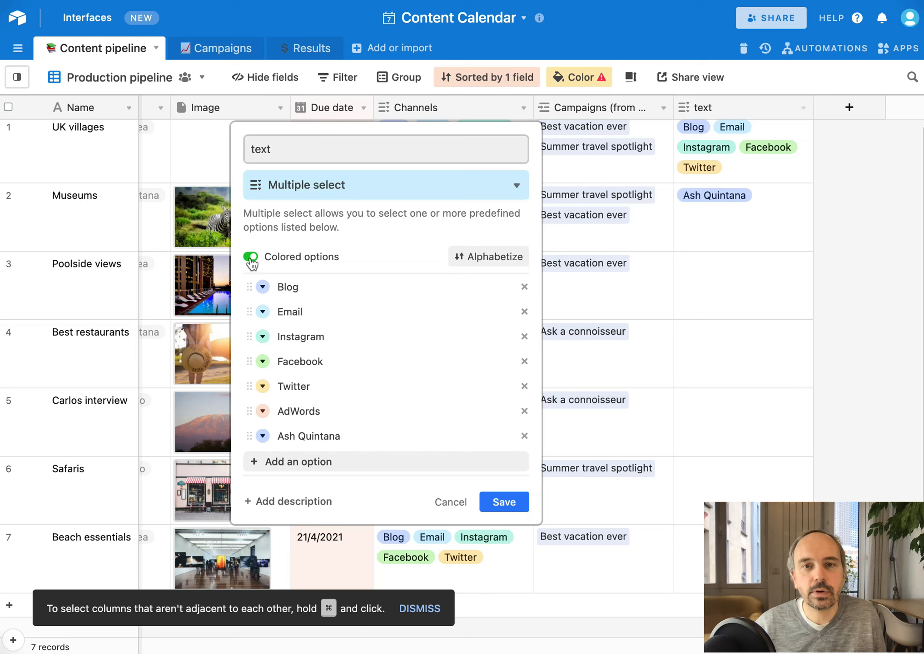
left_click(251, 257)
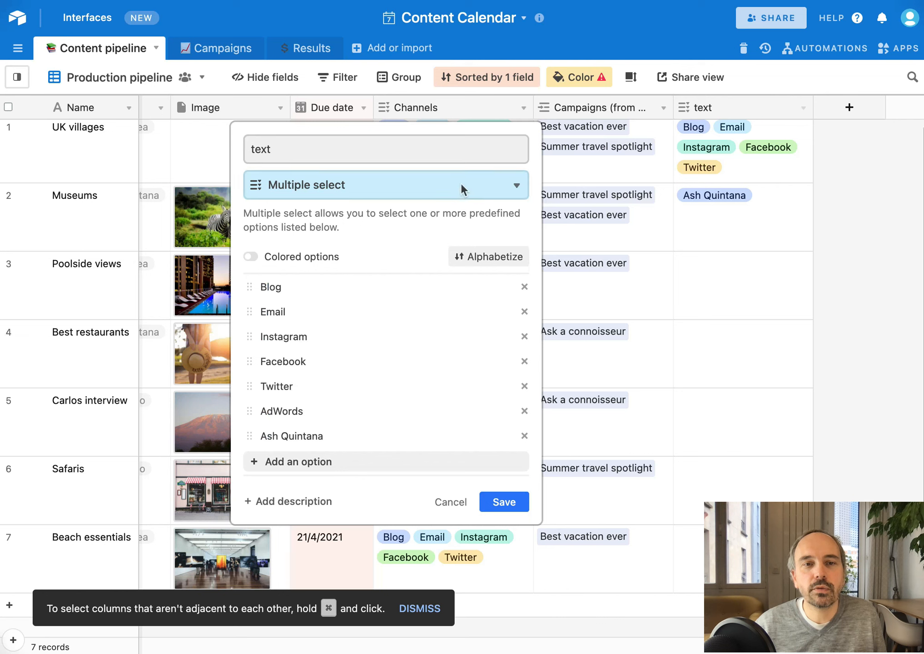
left_click(461, 183)
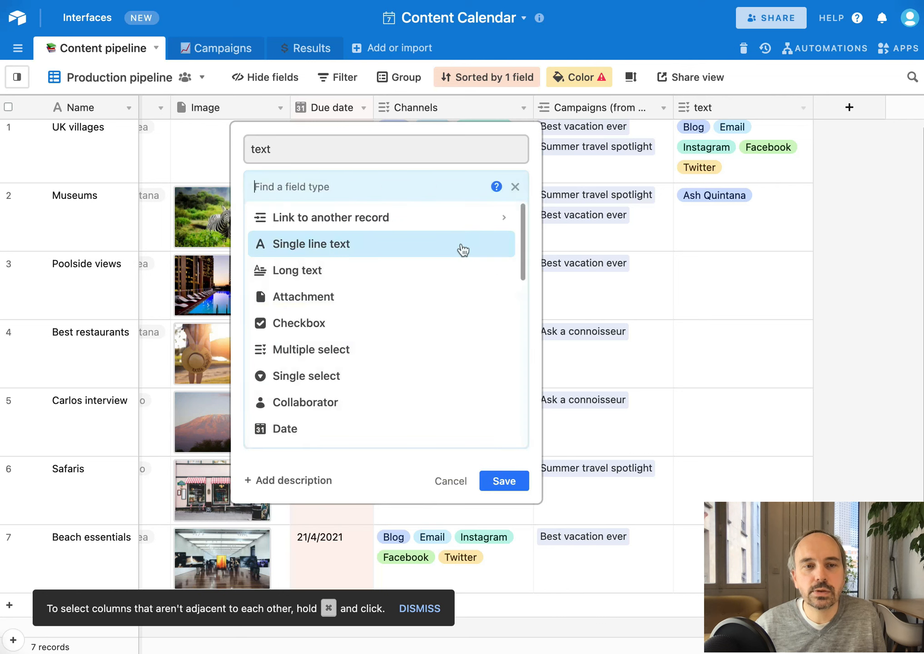
left_click(382, 269)
left_click(491, 307)
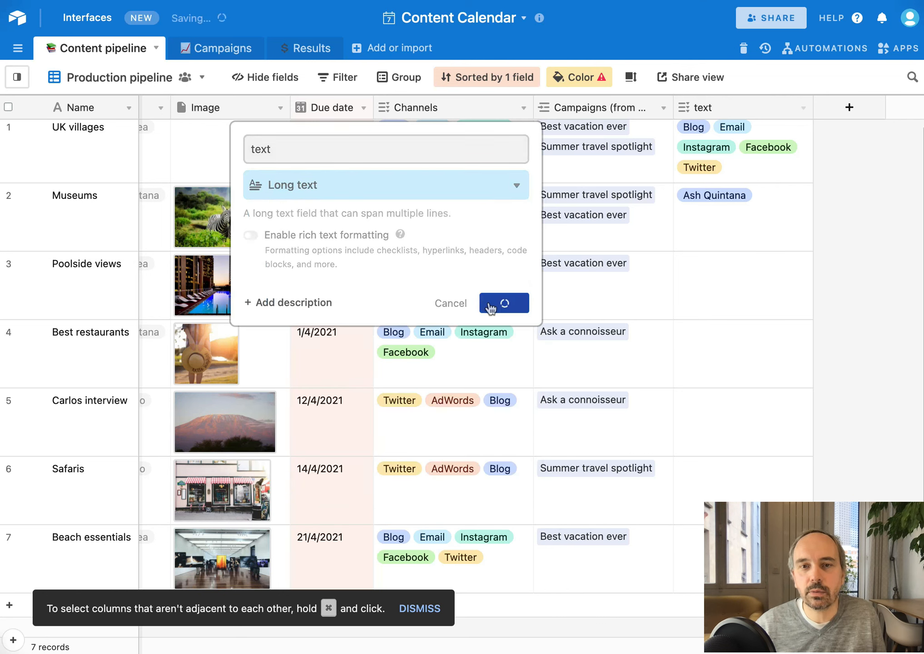
Copy the Museums record's Channels values into the text field of the Poolside views record
left_click(752, 244)
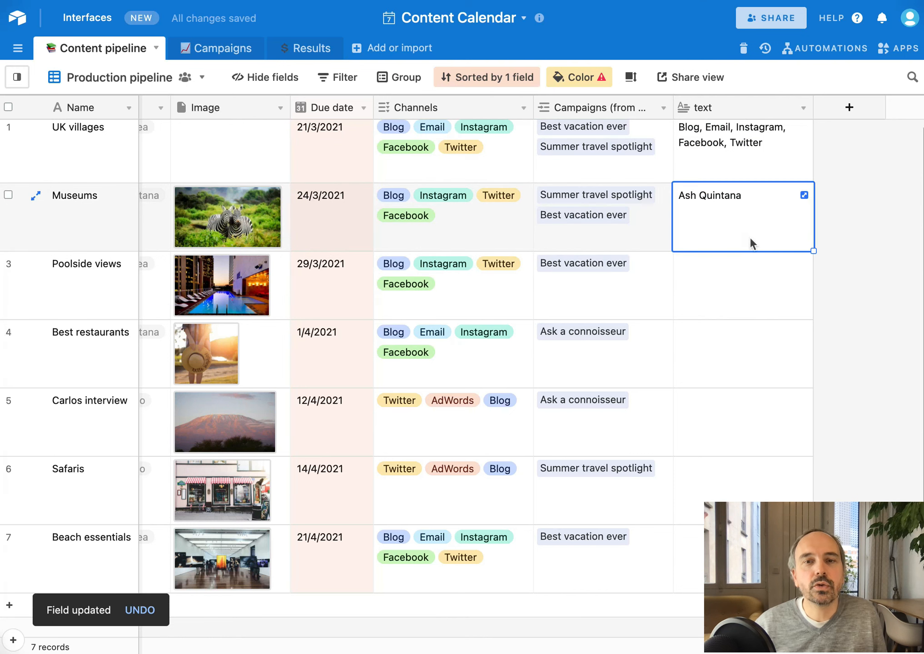
left_click(723, 145)
scroll(489, 230, "left", 1)
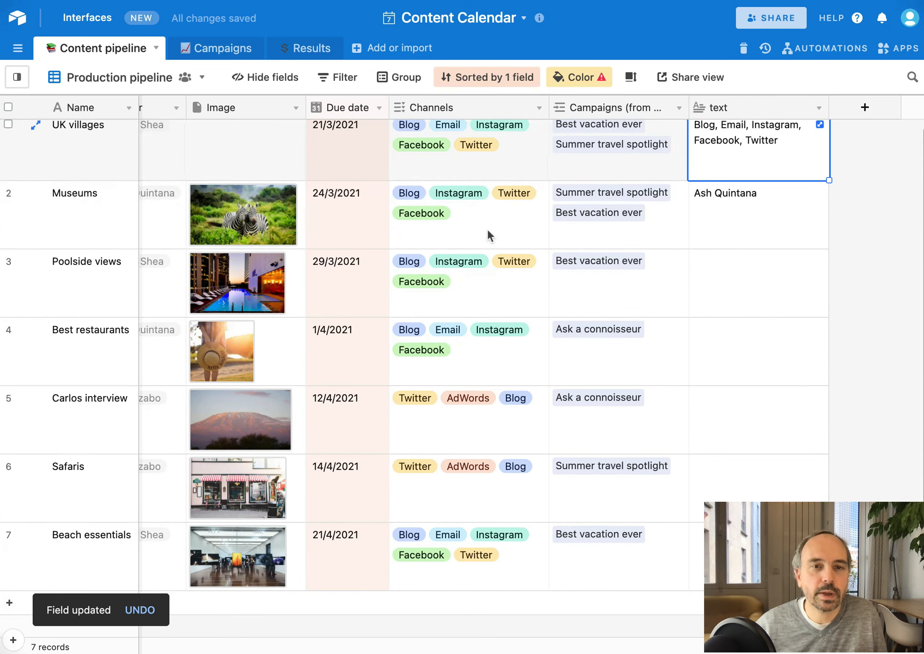
left_click(472, 222)
key("ctrl+c")
left_click(727, 301)
key("ctrl+v")
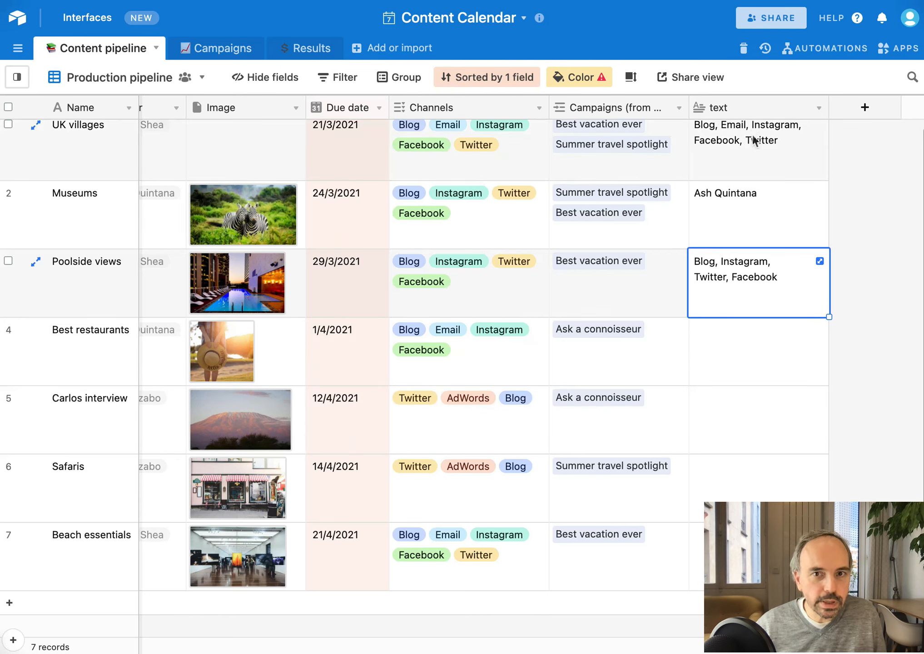
Examine the Channels field's type settings and option list without changing them
left_click(538, 109)
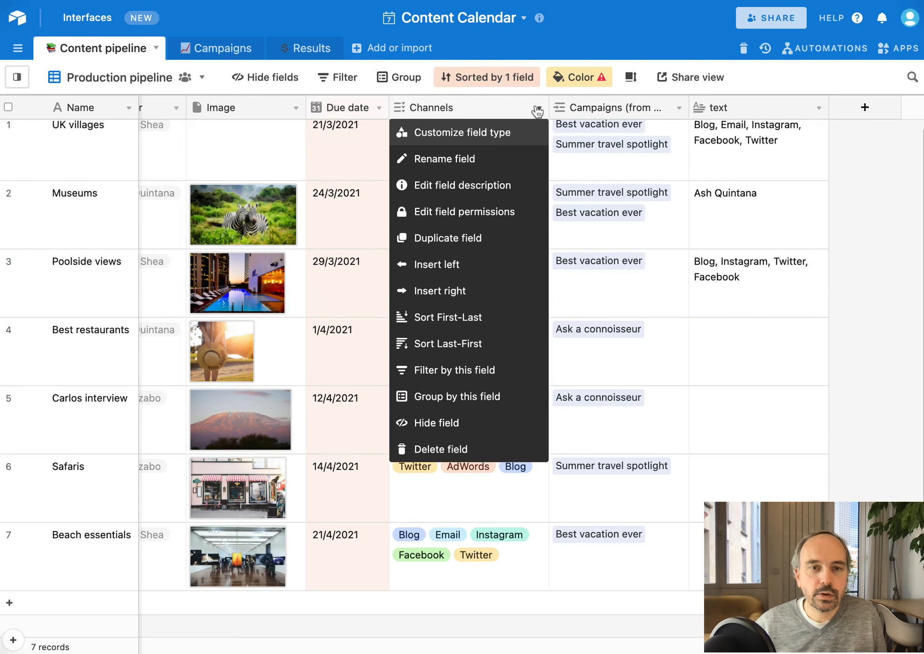
left_click(523, 132)
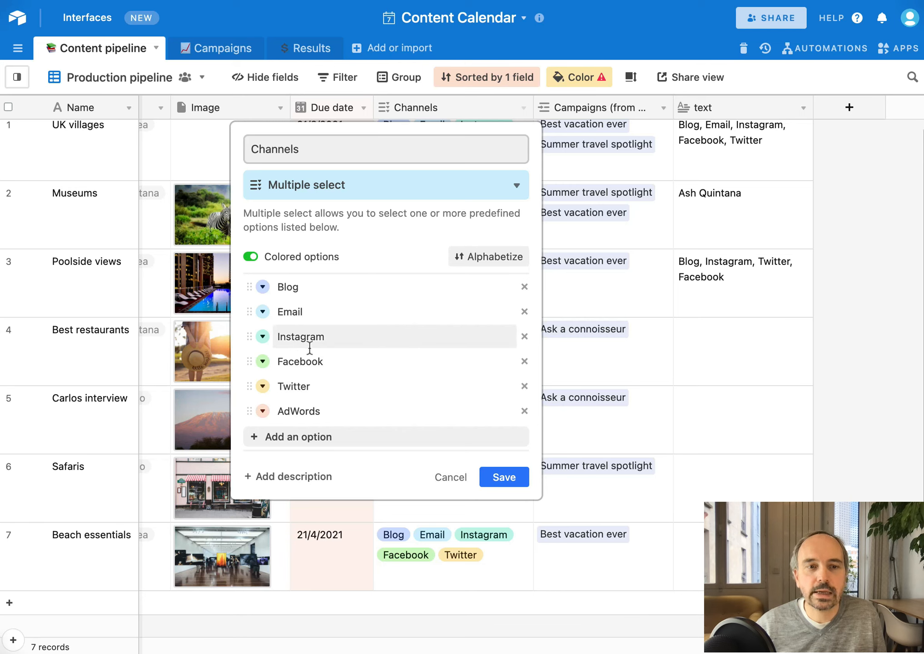
left_click(450, 477)
Copy the Best restaurants record's Creator value into its cell in the text field
scroll(370, 375, "left", 8)
left_click(584, 293)
left_click(494, 359)
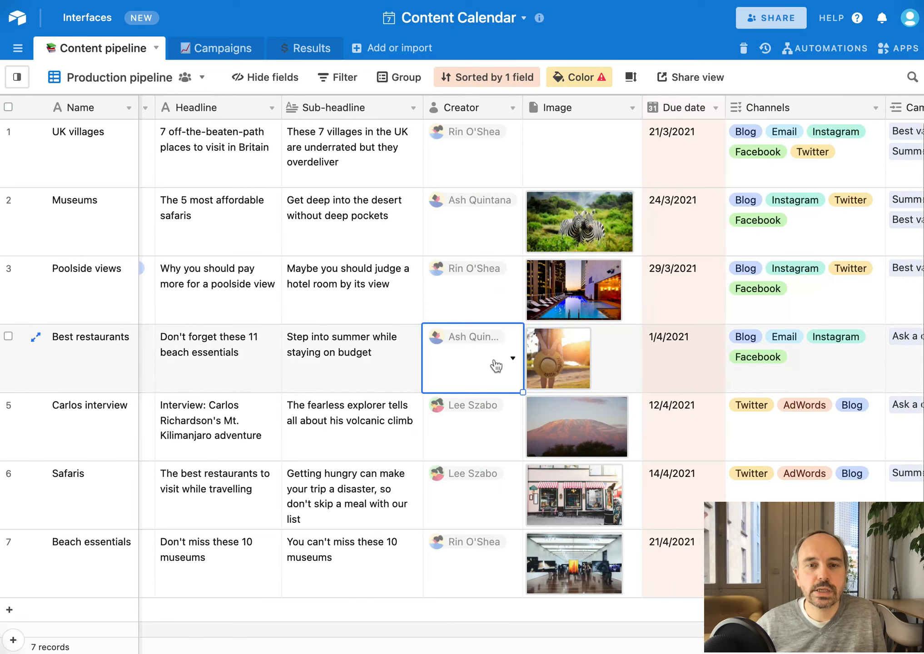
scroll(494, 359, "right", 2)
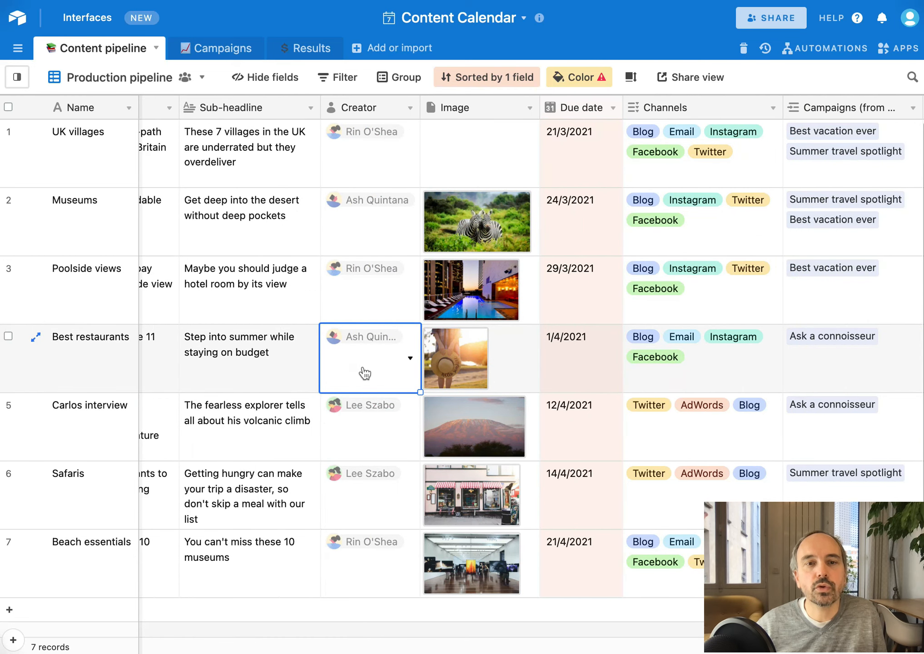
scroll(343, 370, "right", 2)
key("super+c")
key("Right")
key("Right")
key("Right")
key("Right")
key("Right")
key("super+v")
scroll(605, 359, "left", 10)
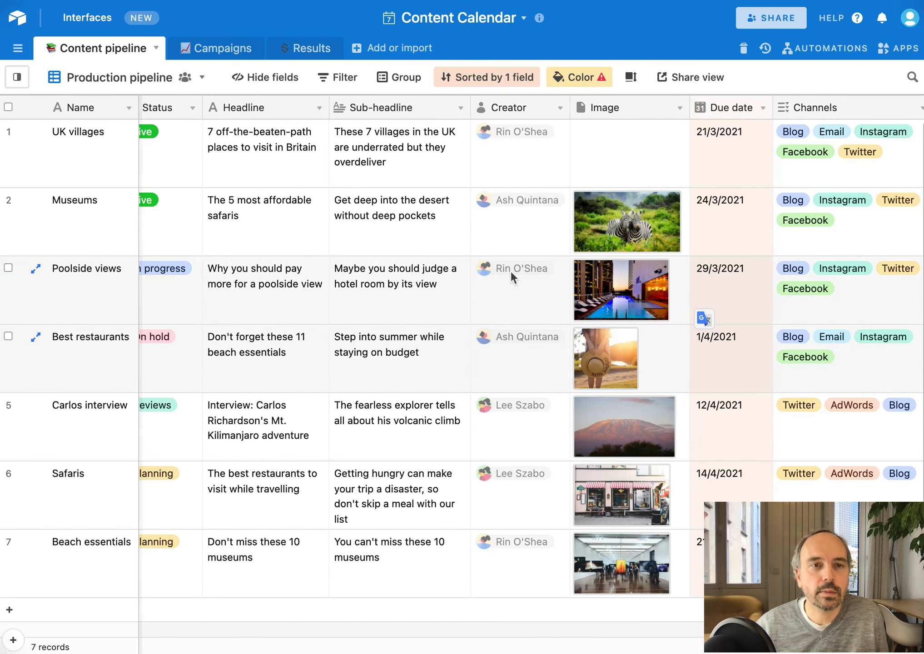
Look through the Campaigns and Results tables and the base's table list, and return to the Content pipeline table
left_click(223, 49)
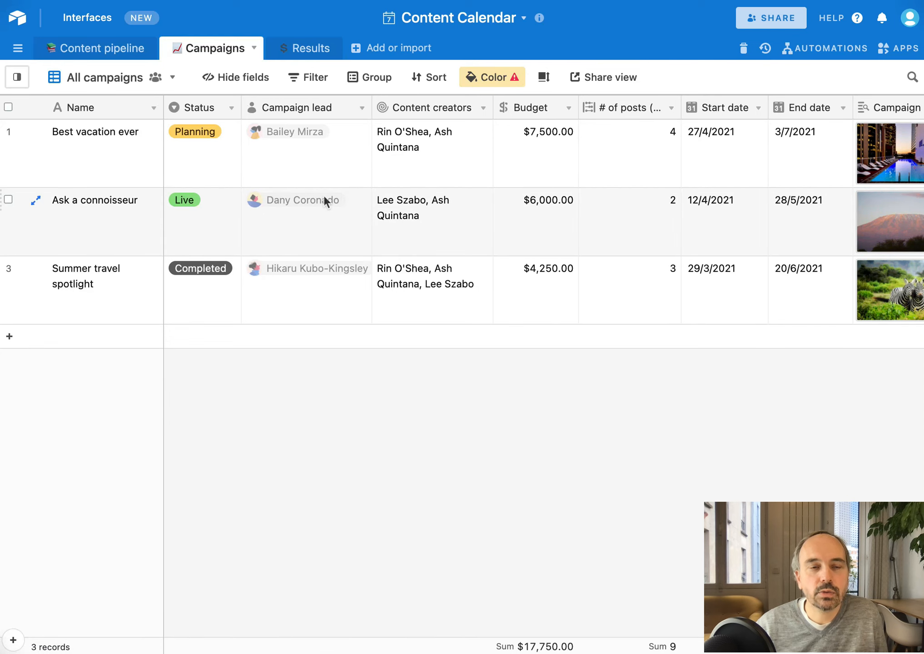
scroll(342, 213, "right", 5)
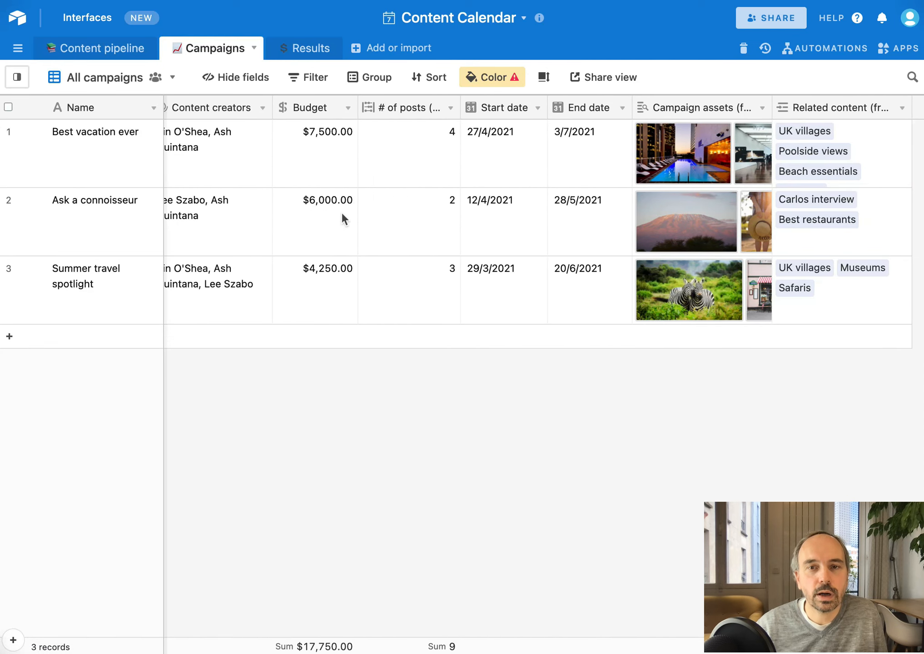
scroll(342, 219, "right", 2)
left_click(305, 49)
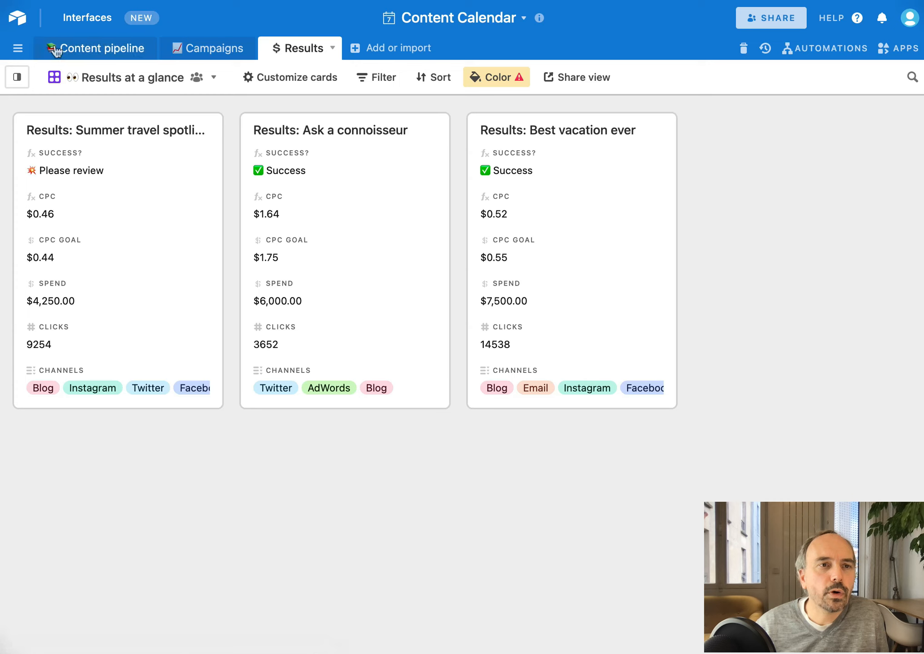
left_click(15, 50)
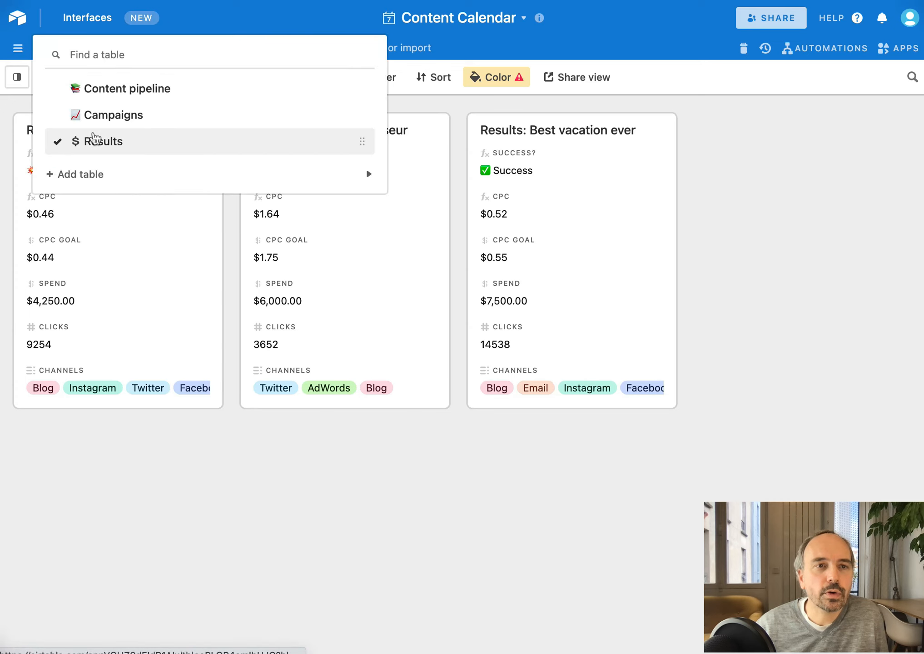
left_click(93, 141)
left_click(58, 47)
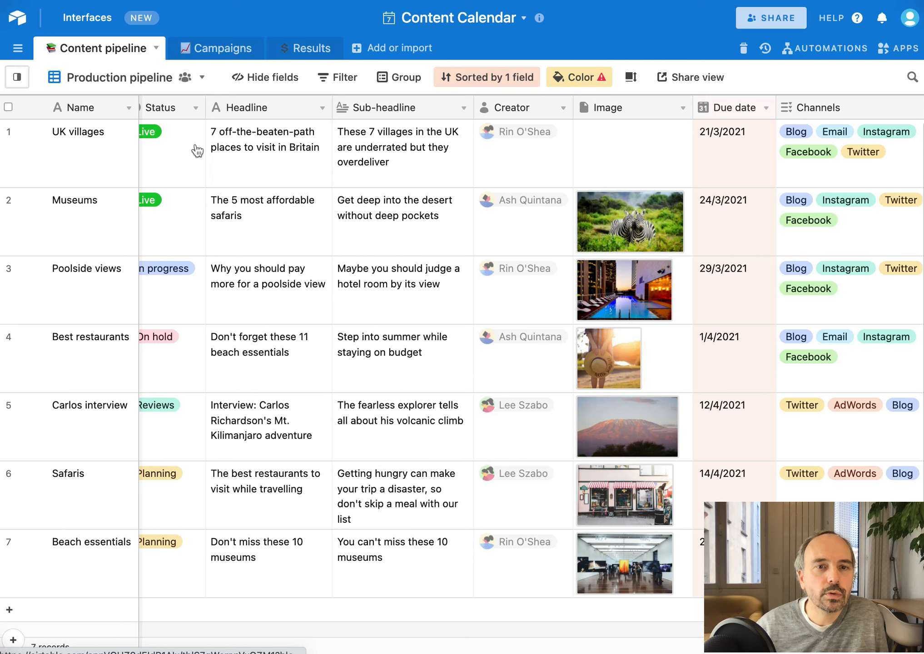
Inspect the Creator field's collaborator choices for the Museums record and the Creator cells of UK villages and Safaris without changing them
left_click(499, 212)
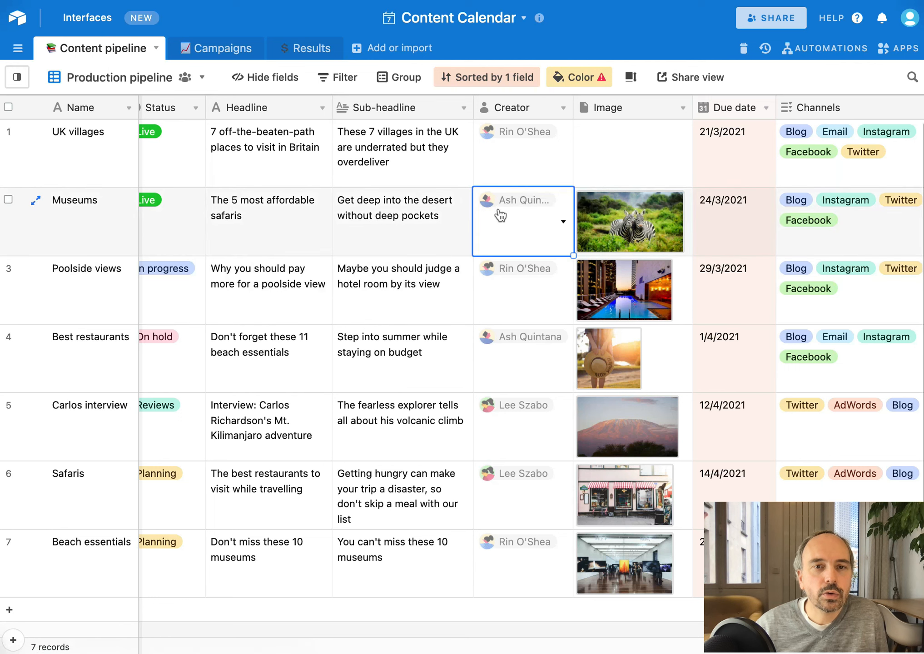
left_click(564, 222)
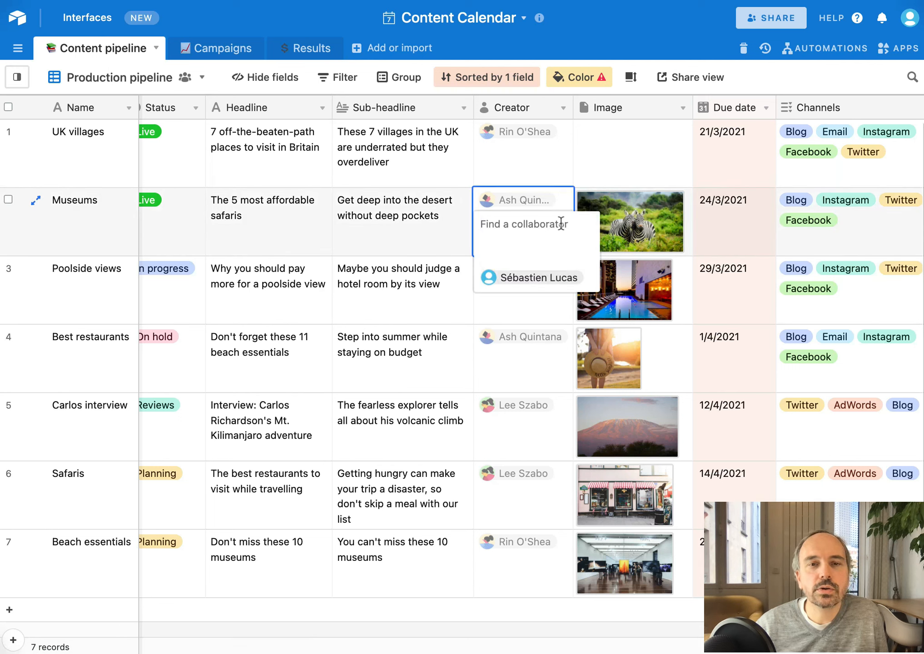
left_click(505, 160)
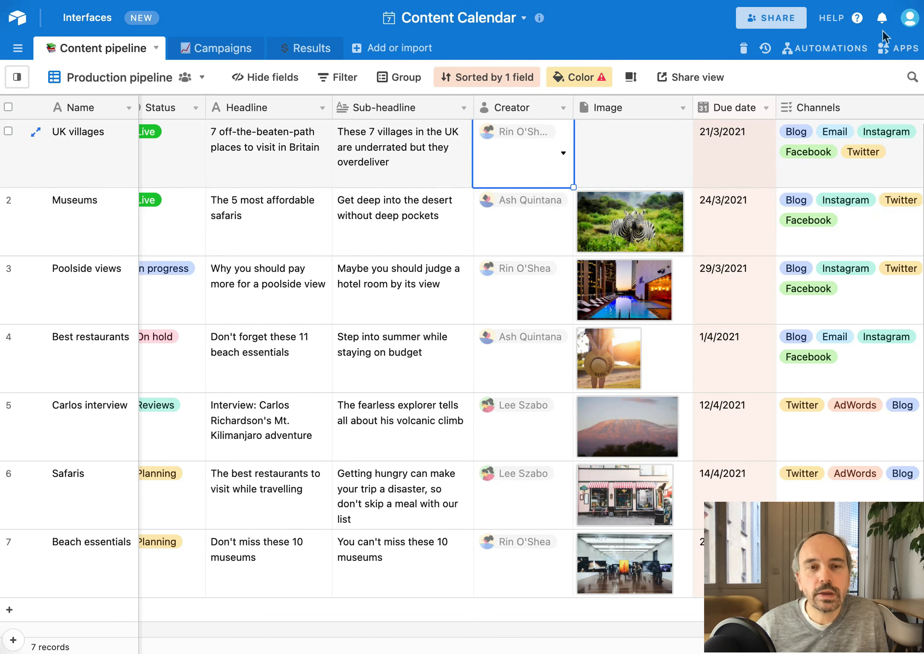
left_click(515, 509)
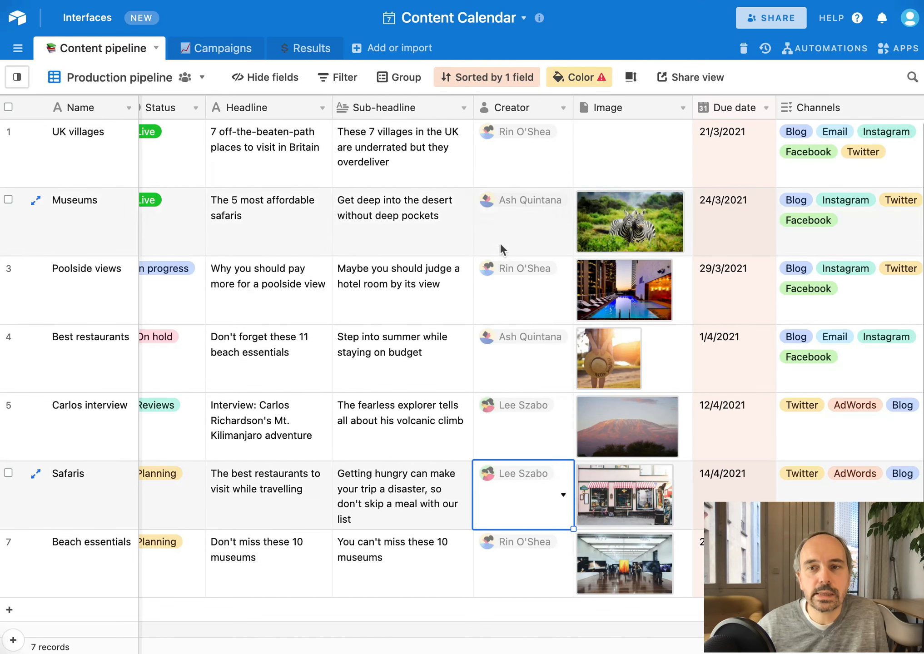
Widen the Related content field in the Campaigns table enough to show its full name
scroll(506, 405, "left", 2)
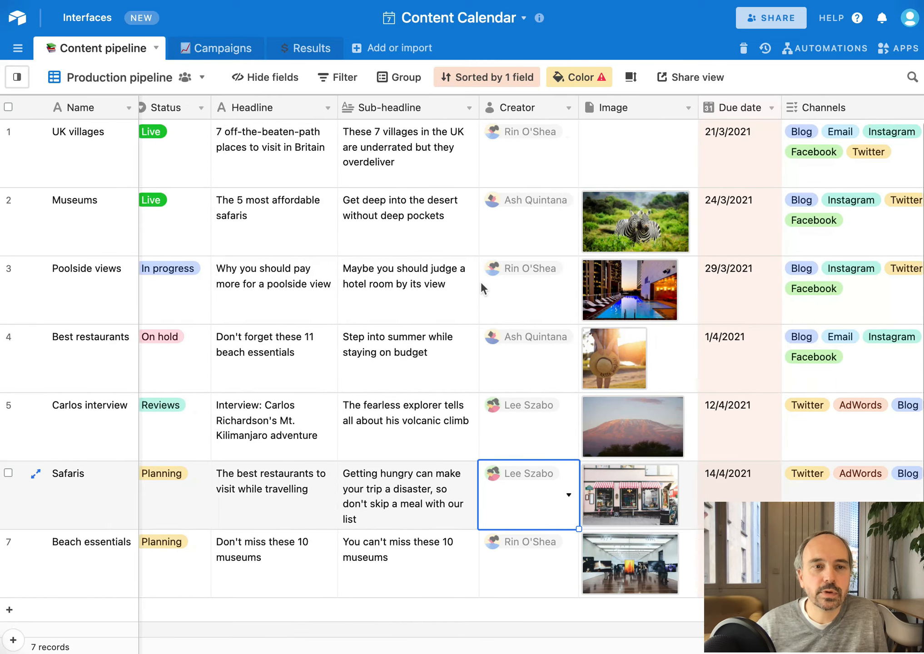
scroll(482, 288, "right", 5)
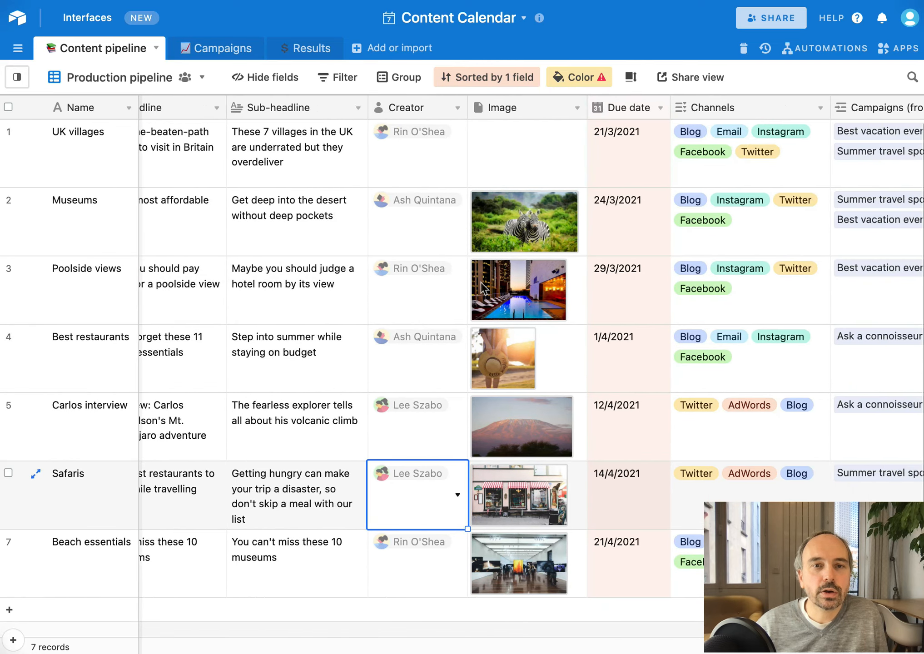
scroll(482, 287, "right", 12)
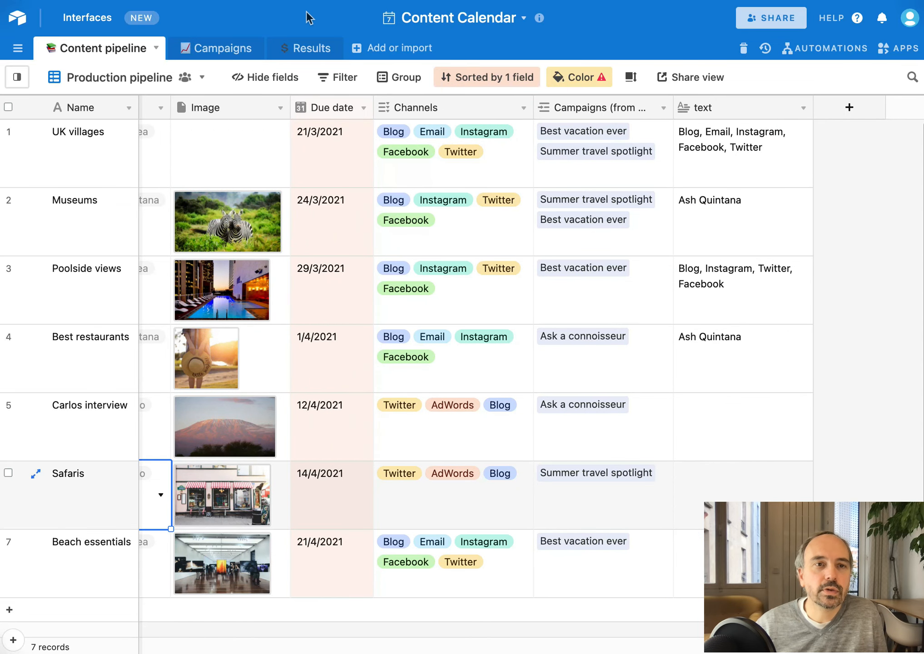
left_click(214, 55)
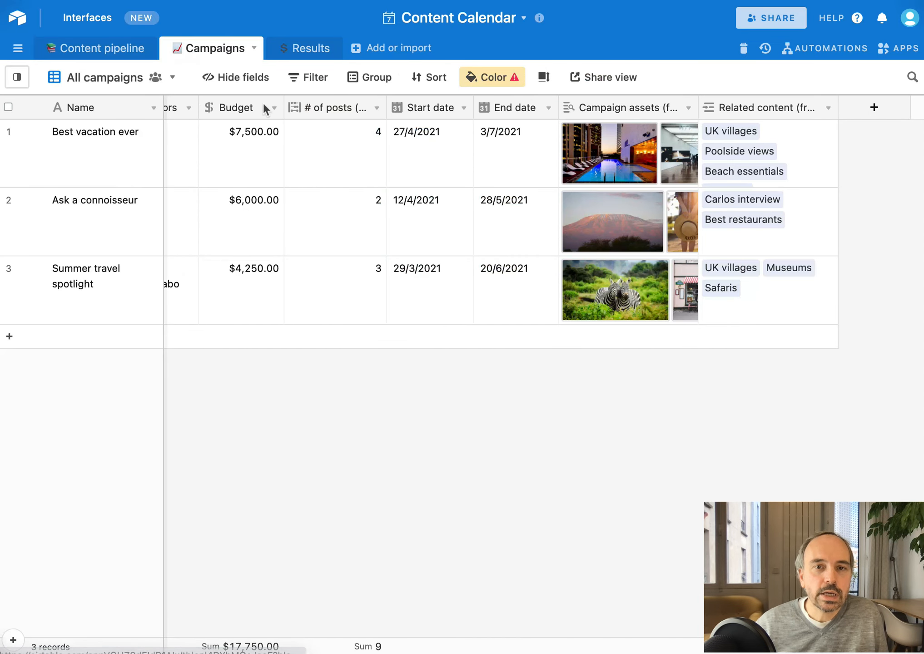
scroll(304, 206, "right", 7)
left_click_drag(856, 108, 912, 113)
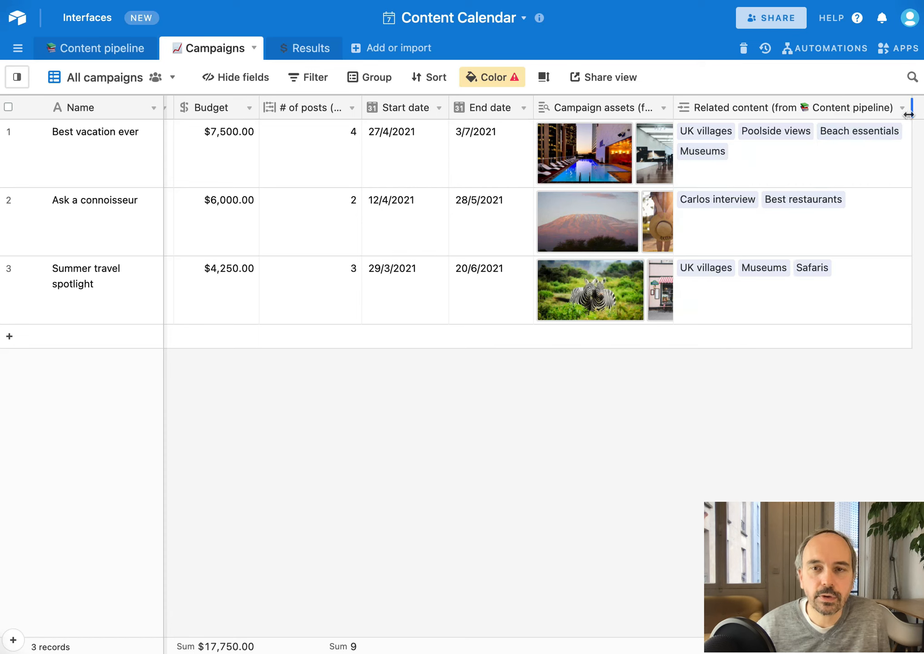
Expand the UK villages record linked to the Best vacation ever campaign and go to its source table, Content pipeline
left_click(706, 135)
left_click(705, 134)
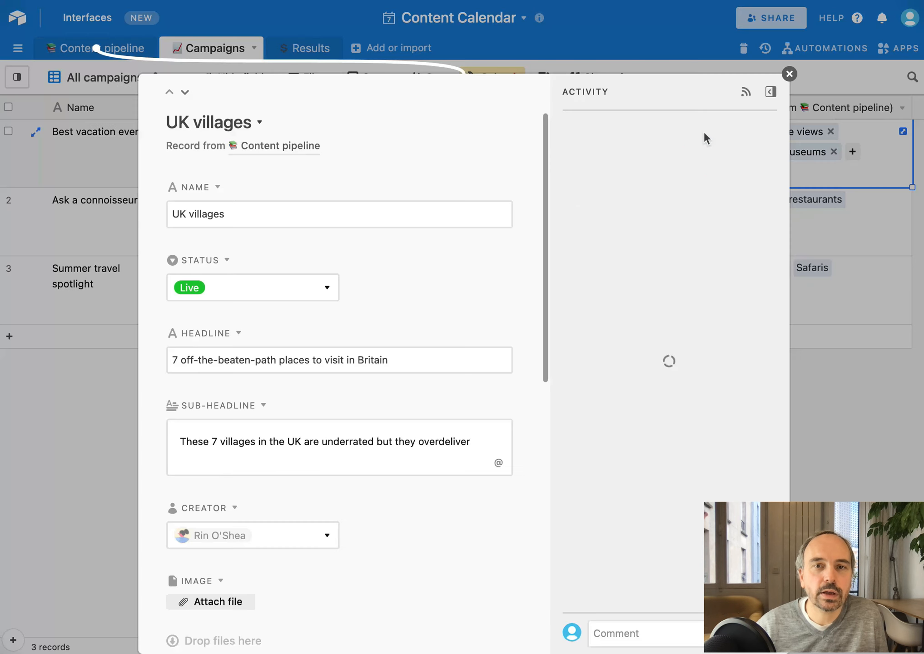
scroll(405, 354, "down", 1)
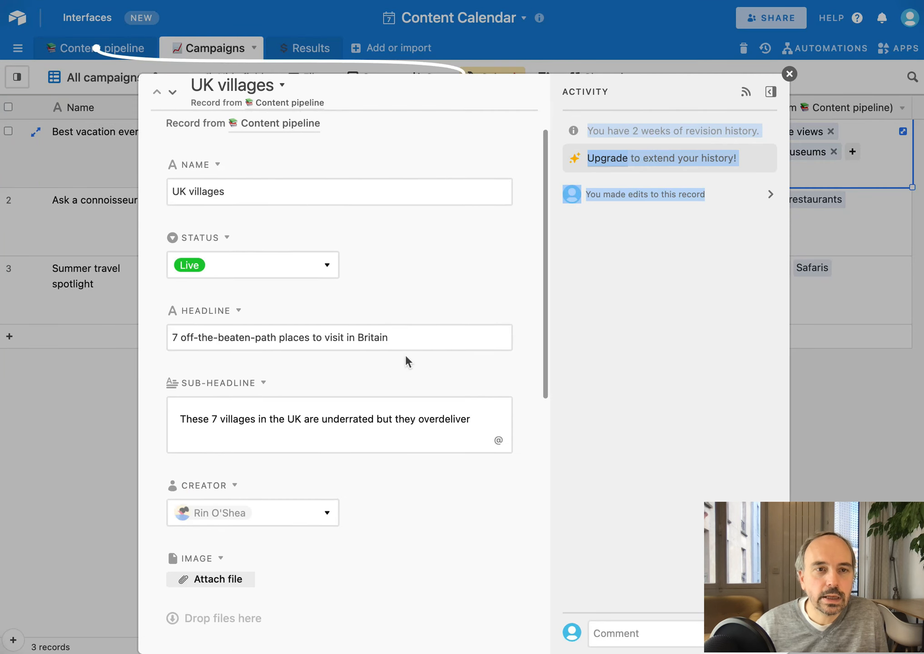
scroll(404, 363, "up", 1)
left_click(281, 146)
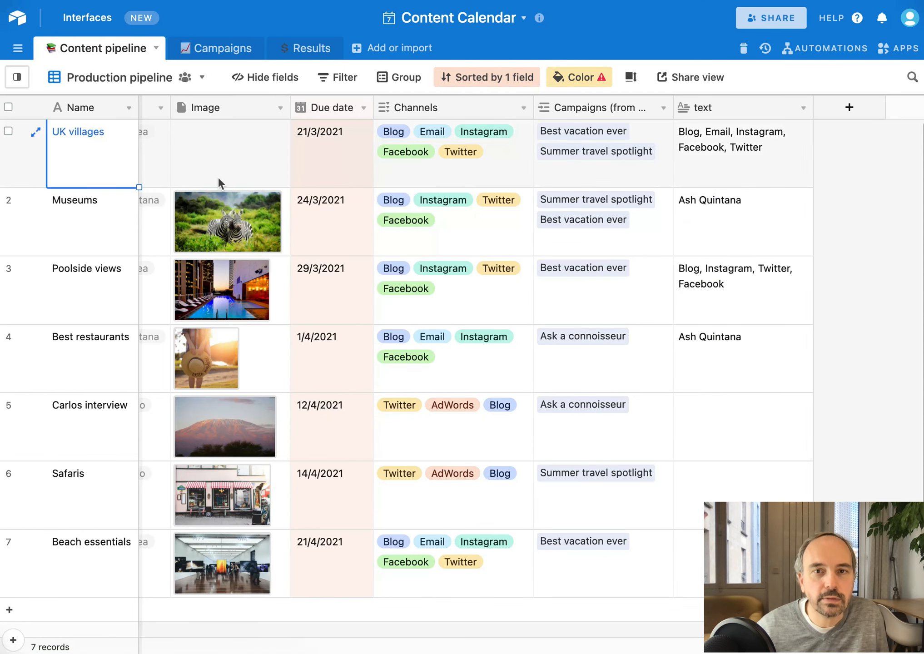
scroll(332, 179, "left", 10)
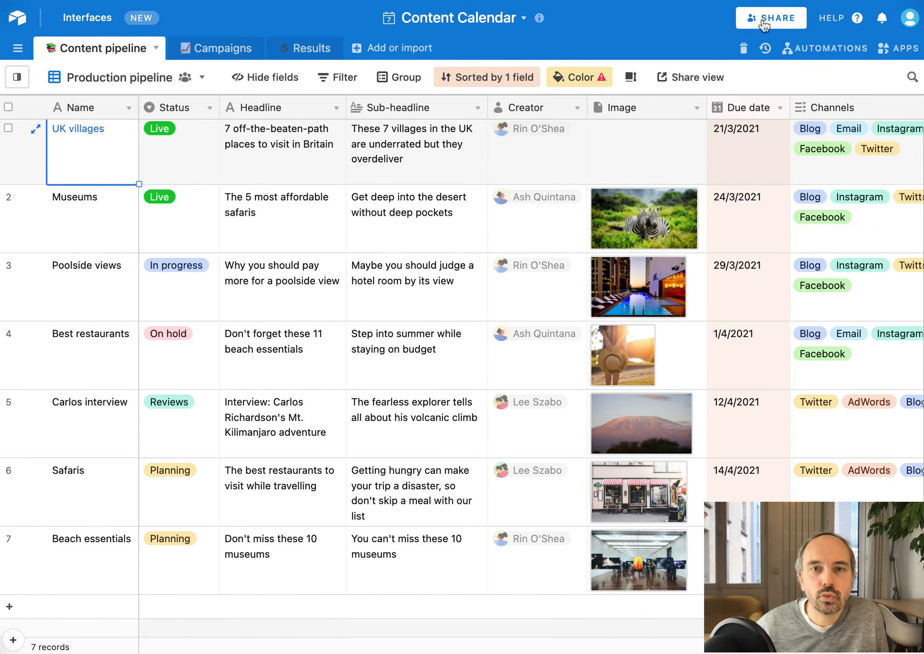
From the Best vacation ever campaign, expand the linked UK villages record, rename it UK villages Modified, and close it
left_click(210, 51)
left_click(736, 131)
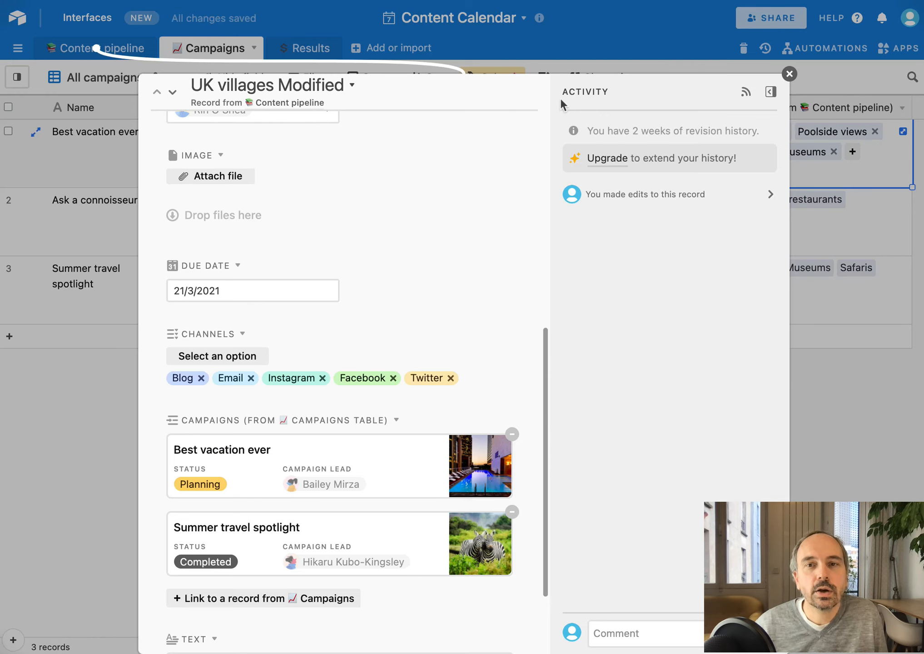
left_click(790, 74)
Check the renamed record in the Content pipeline and Campaigns tables, including its linked campaigns
left_click(98, 48)
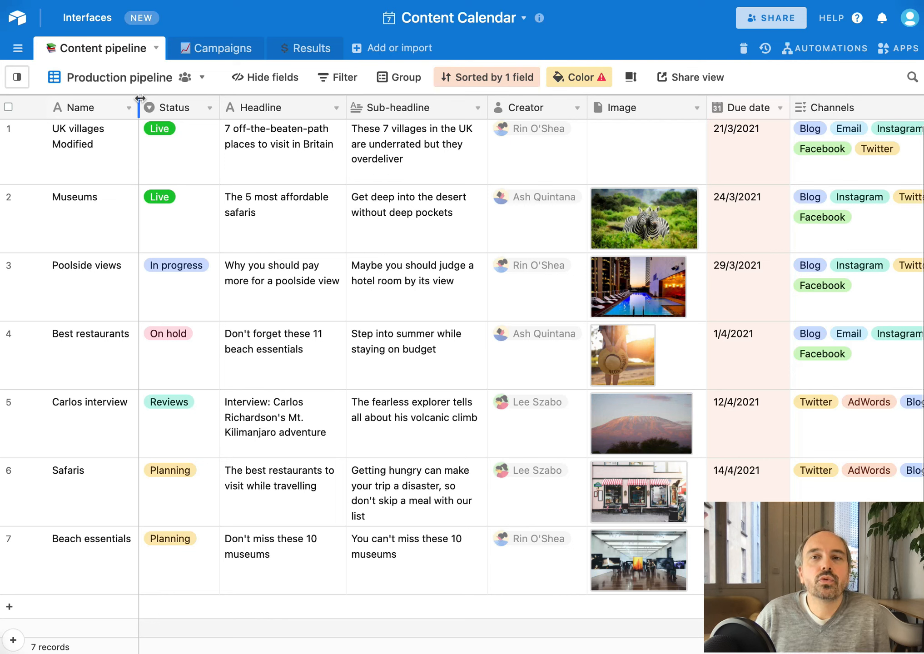
left_click(213, 48)
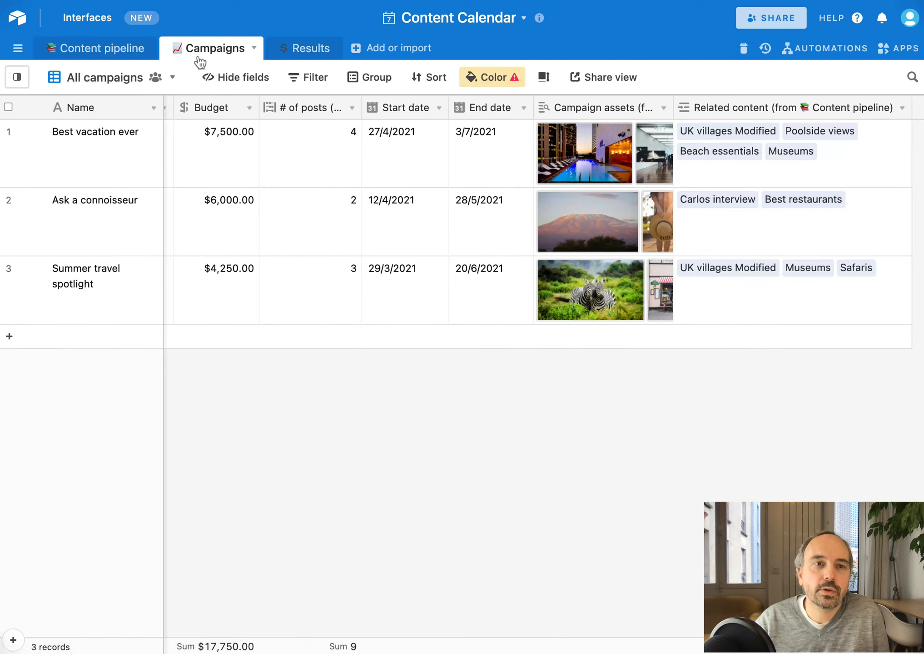
left_click(101, 54)
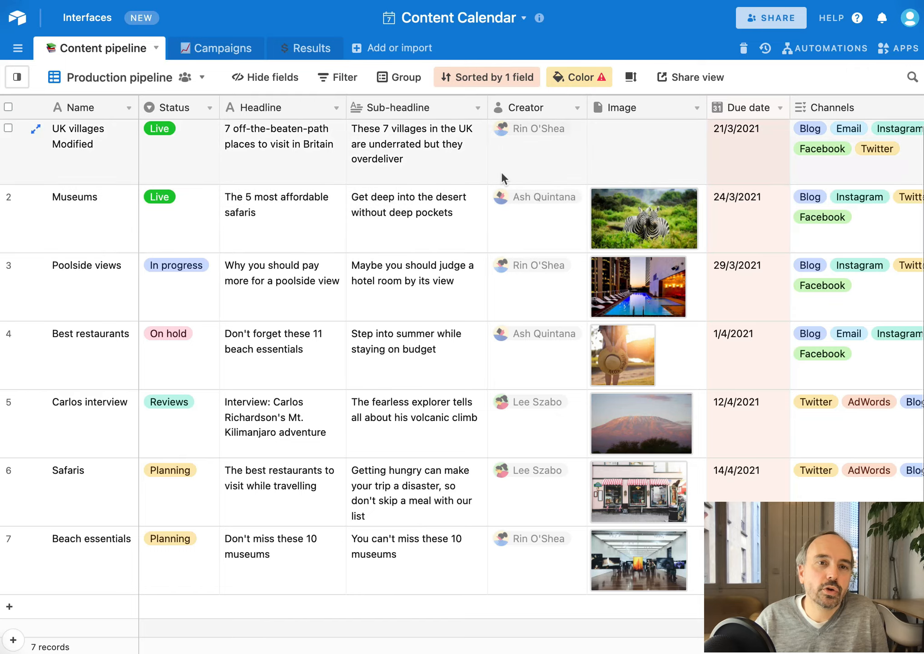
scroll(501, 172, "right", 10)
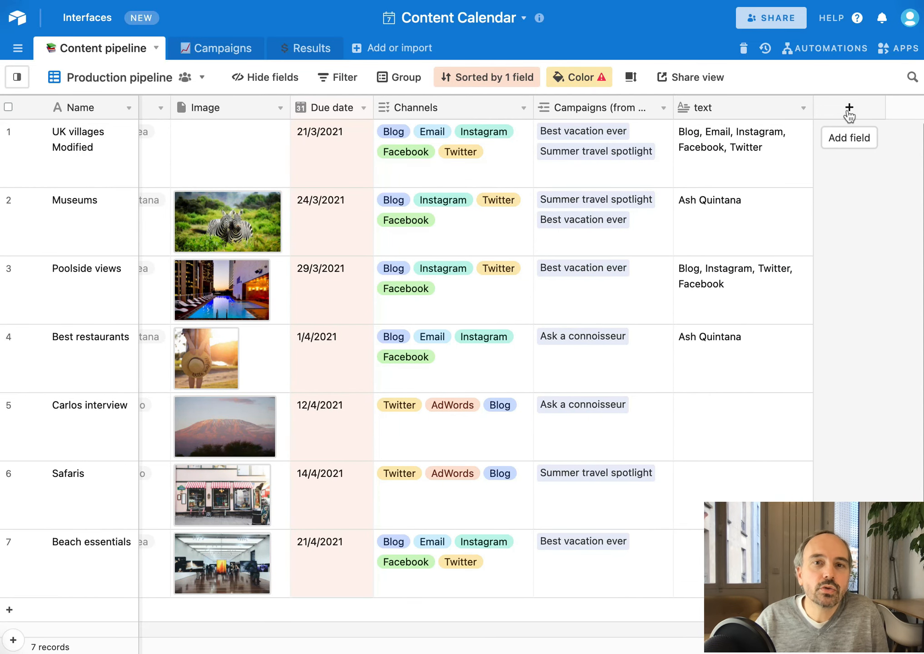
left_click(595, 146)
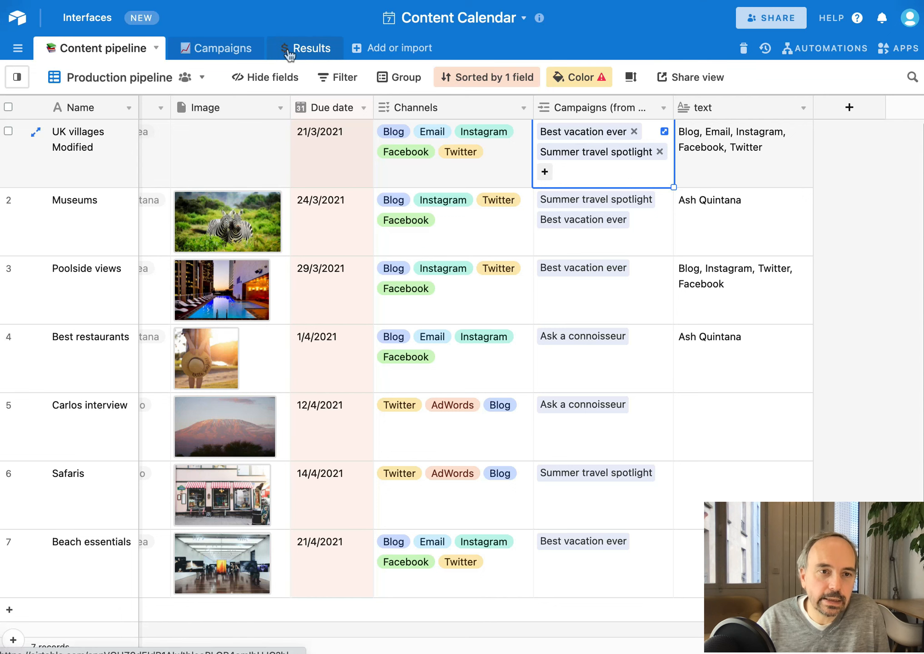
Switch the Content pipeline table from the Production pipeline view to the Content calendar view
scroll(159, 273, "left", 10)
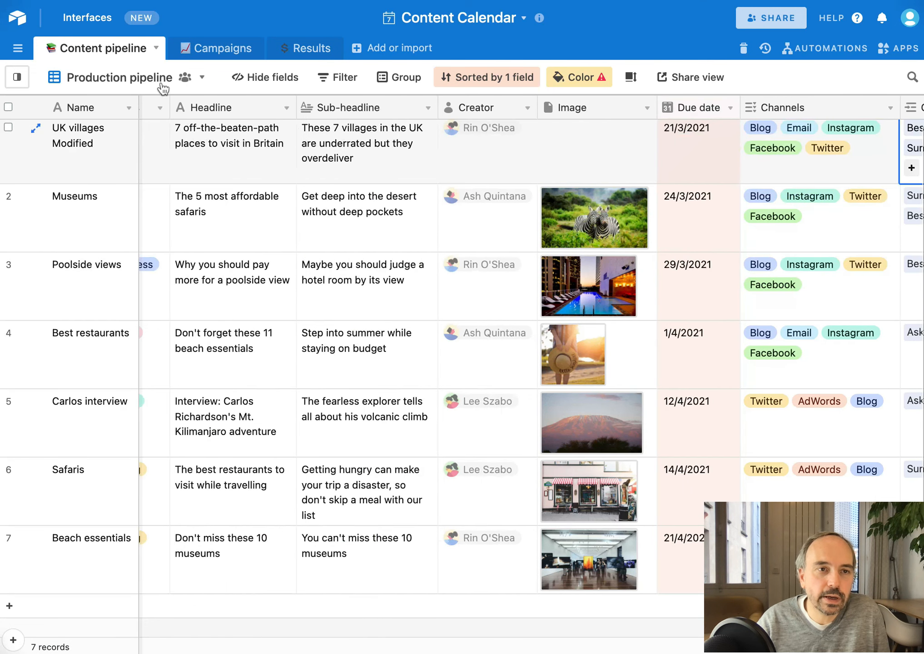
left_click(202, 78)
left_click(205, 79)
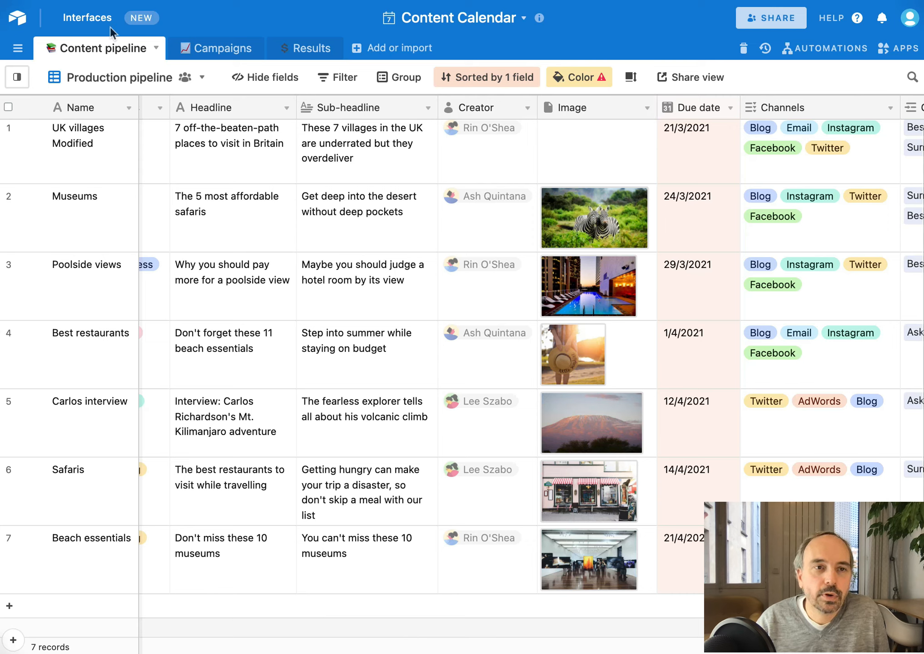
mouse_move(19, 80)
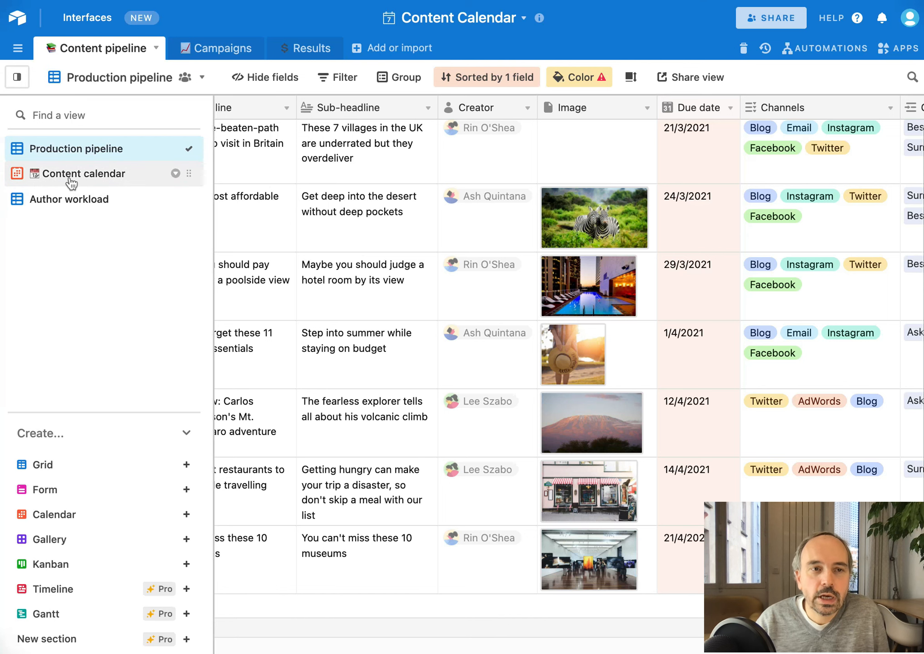
mouse_move(71, 183)
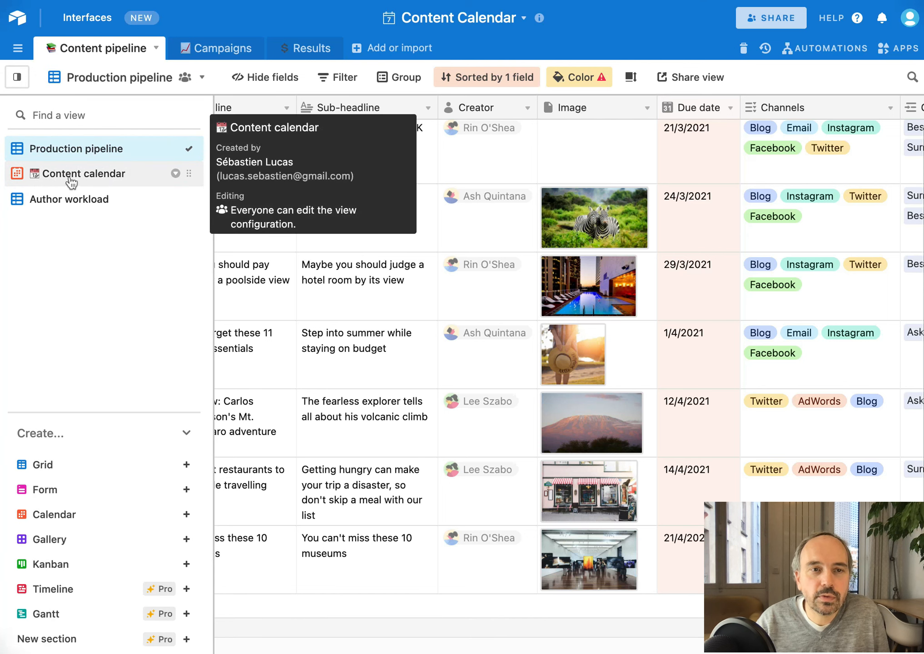
left_click(71, 178)
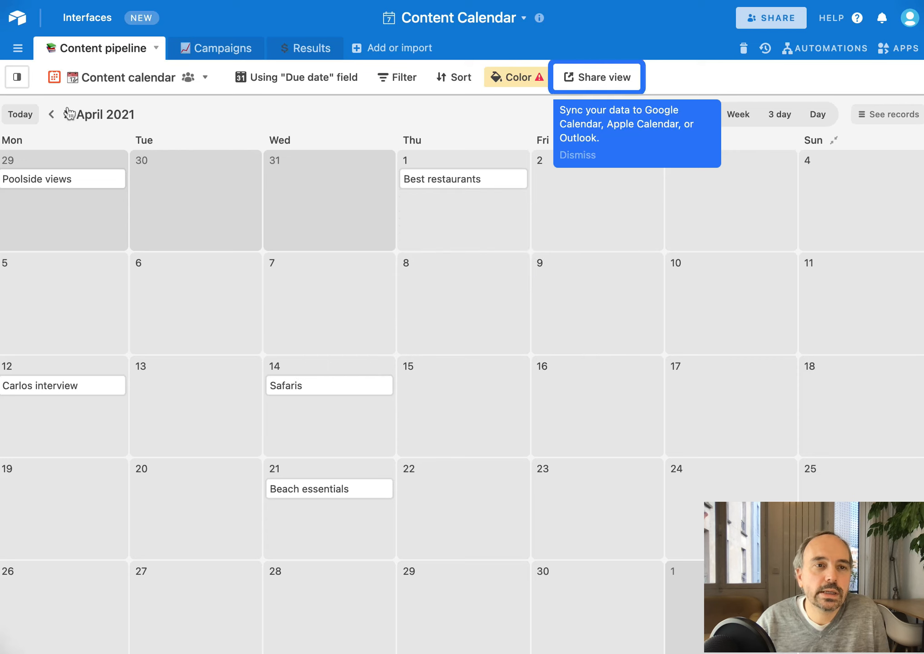